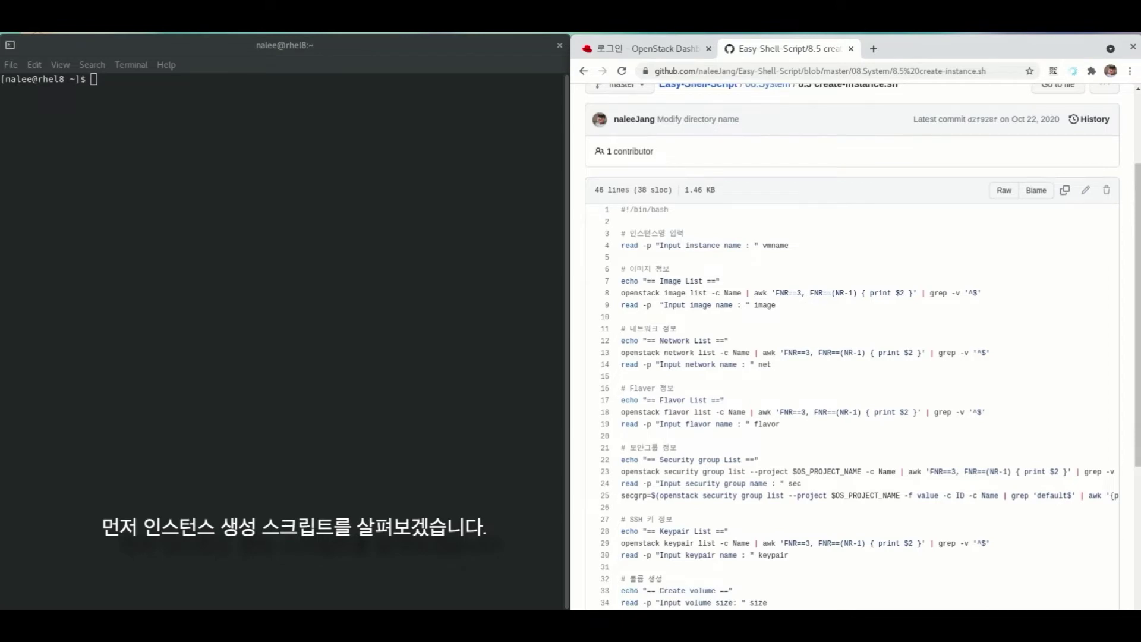
# - Scroll through the create-instance.sh script on GitHub, then switch to the OpenStack login tab
pyautogui.scroll(-4, 851, 346)
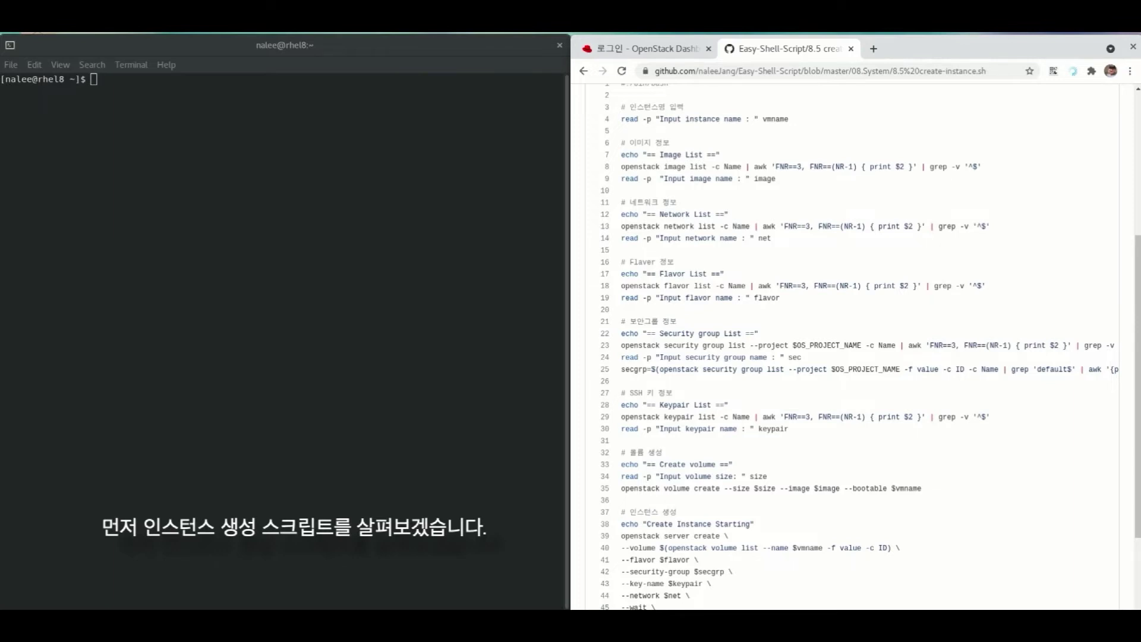
pyautogui.scroll(-4, 851, 347)
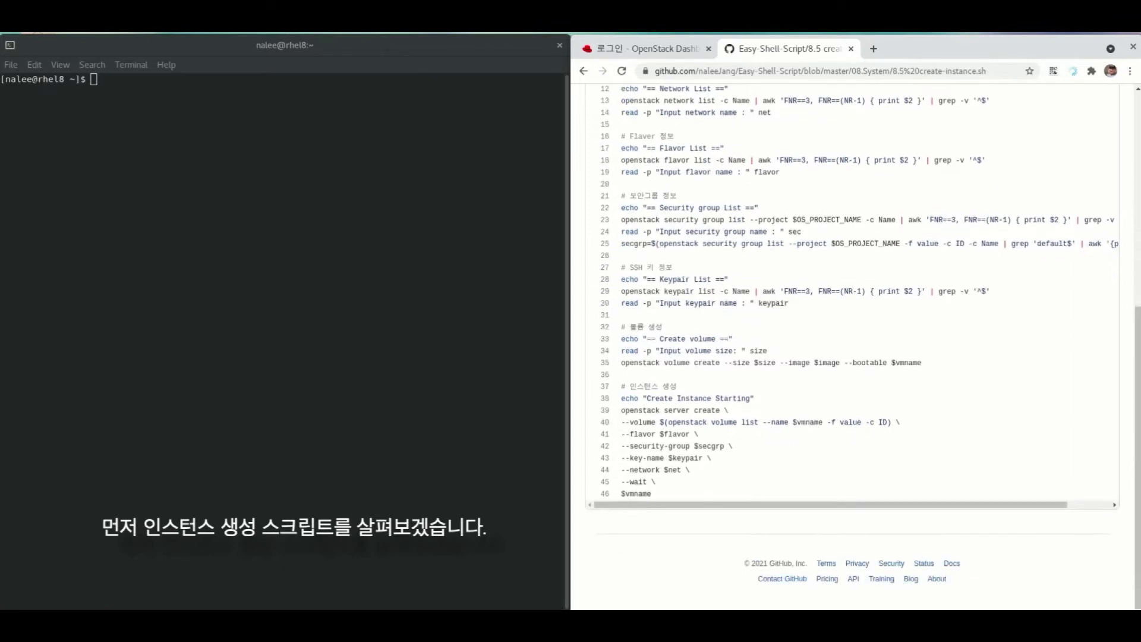
pyautogui.scroll(3, 851, 347)
pyautogui.scroll(3, 851, 346)
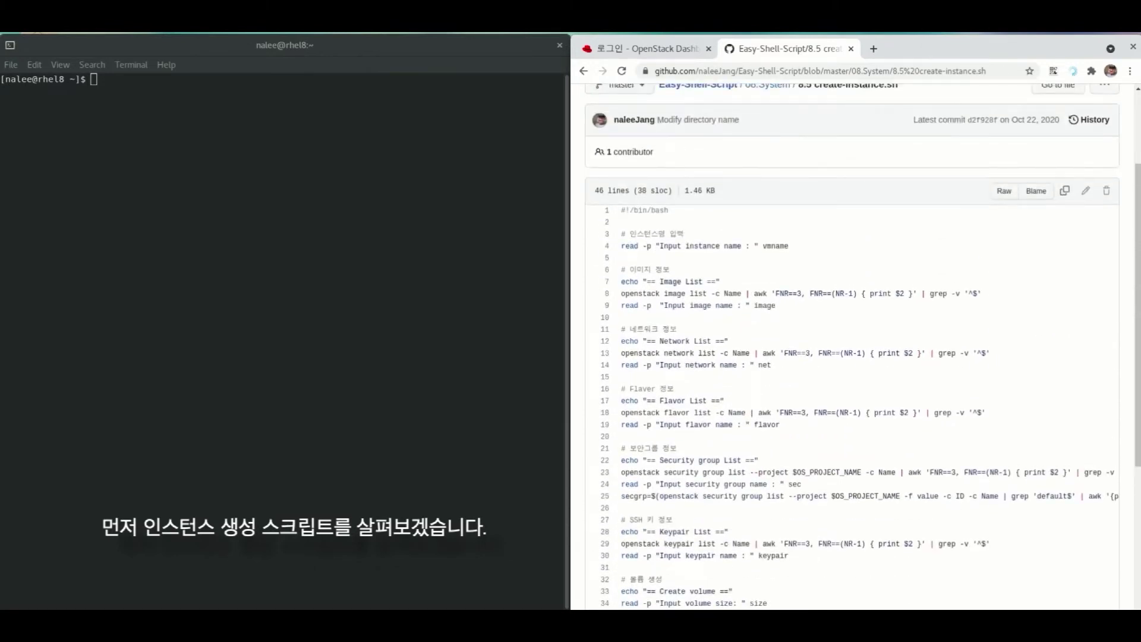
pyautogui.scroll(3, 851, 346)
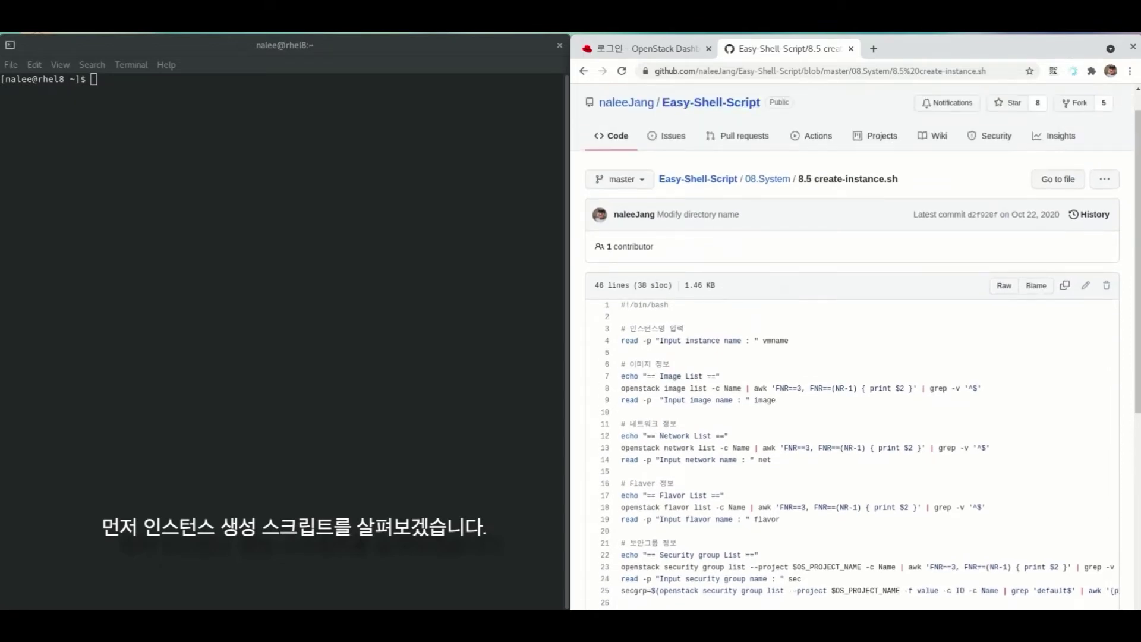
pyautogui.hotkey('ctrl', '1')
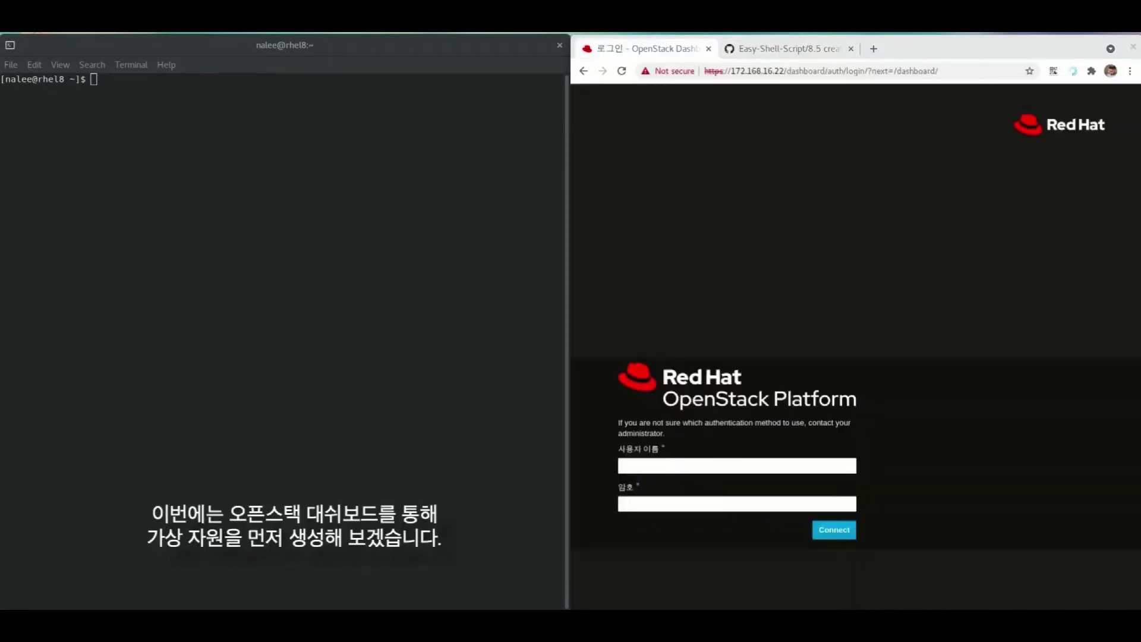
# - Sign in to the dashboard as admin with the account password
pyautogui.hotkey('alt', 'Tab')
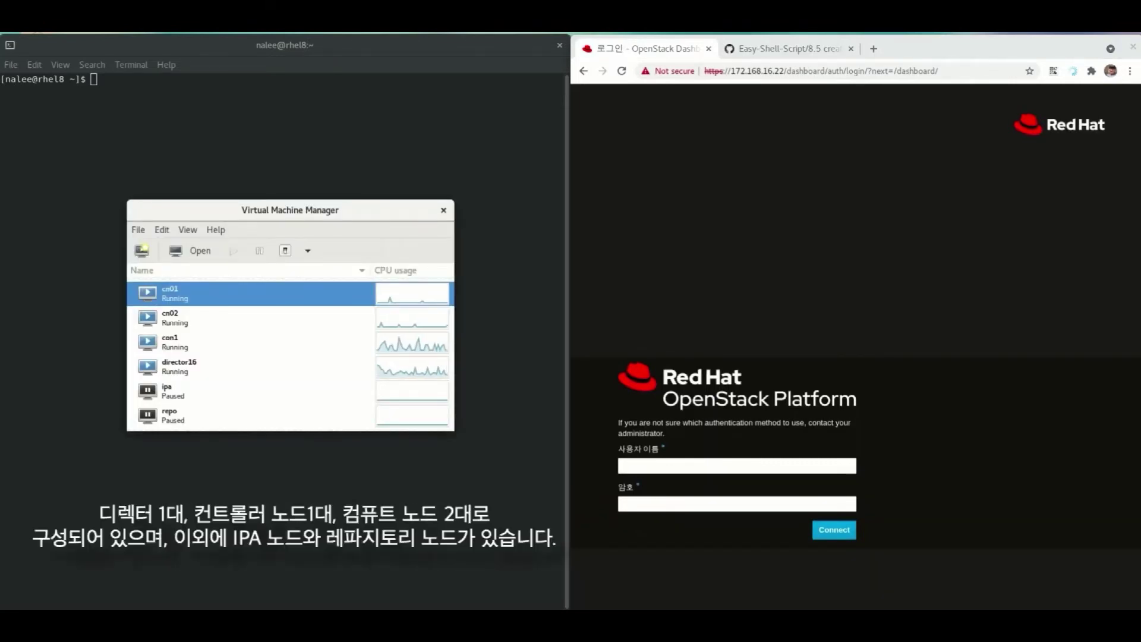
pyautogui.hotkey('ctrl', 'q')
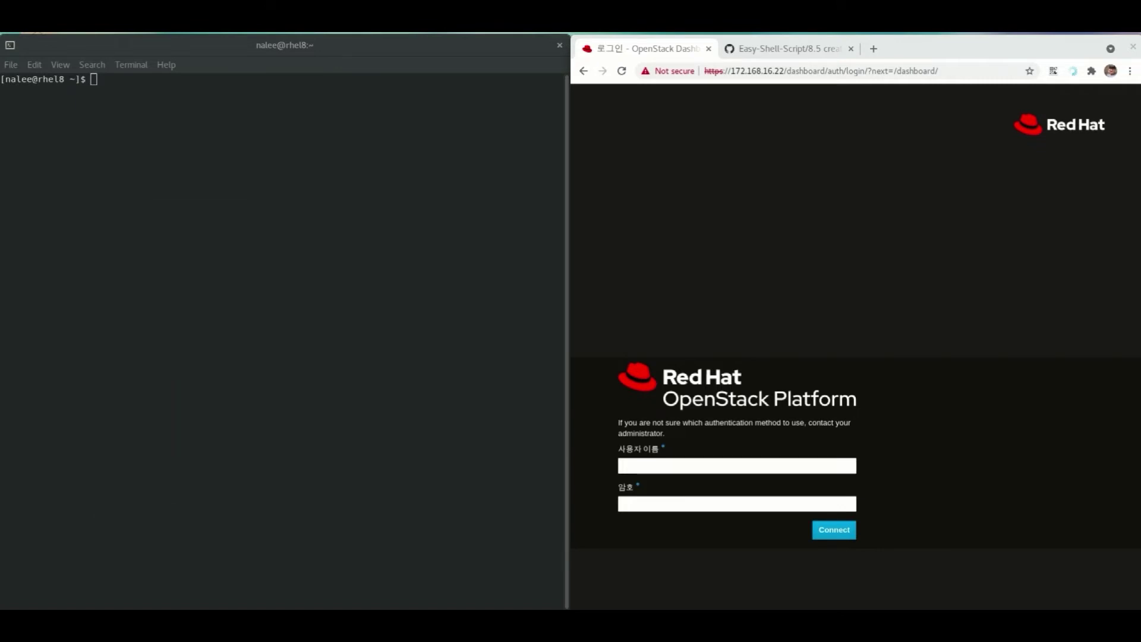
pyautogui.write('admin')
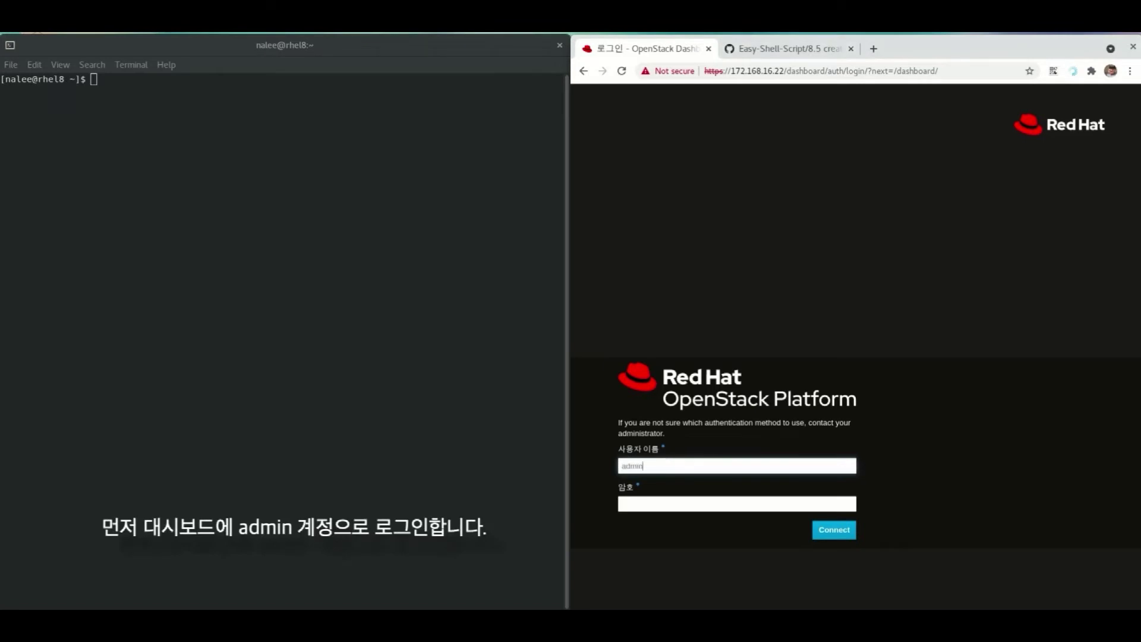
pyautogui.press('Tab')
pyautogui.write('redhat')
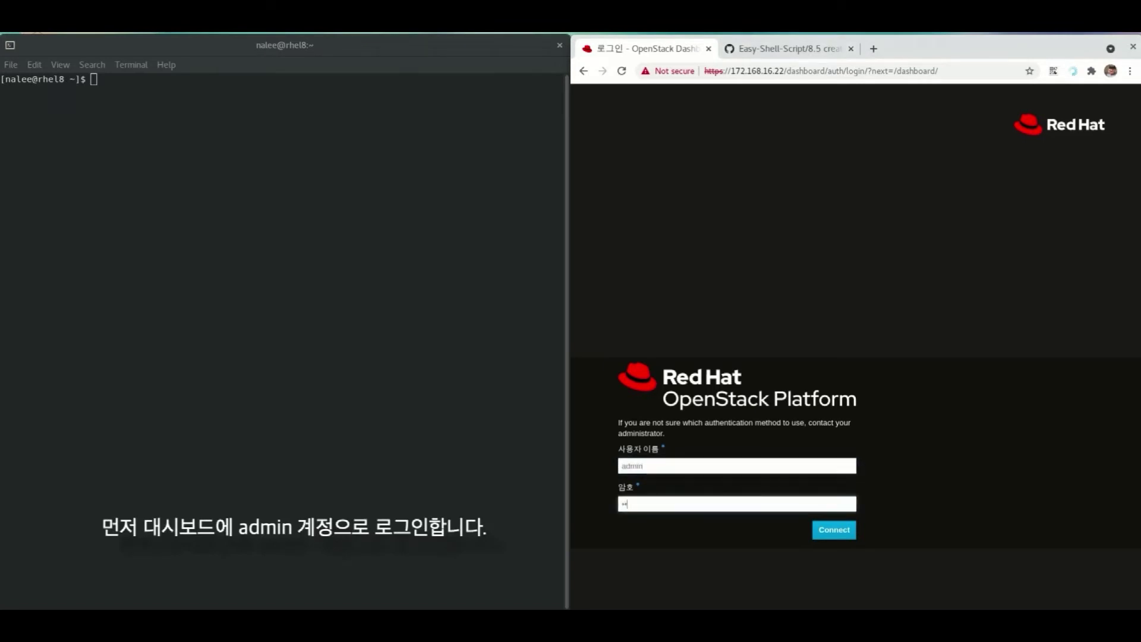
pyautogui.press('Return')
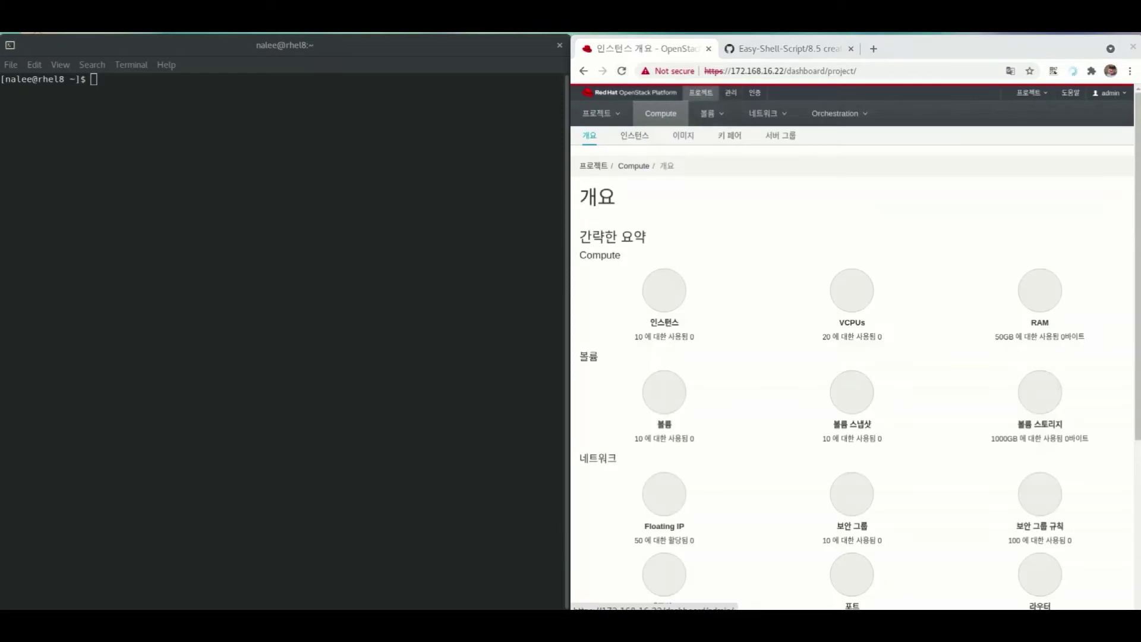
# - Open the Create Flavor form under Admin > Compute > Flavor
pyautogui.click(730, 93)
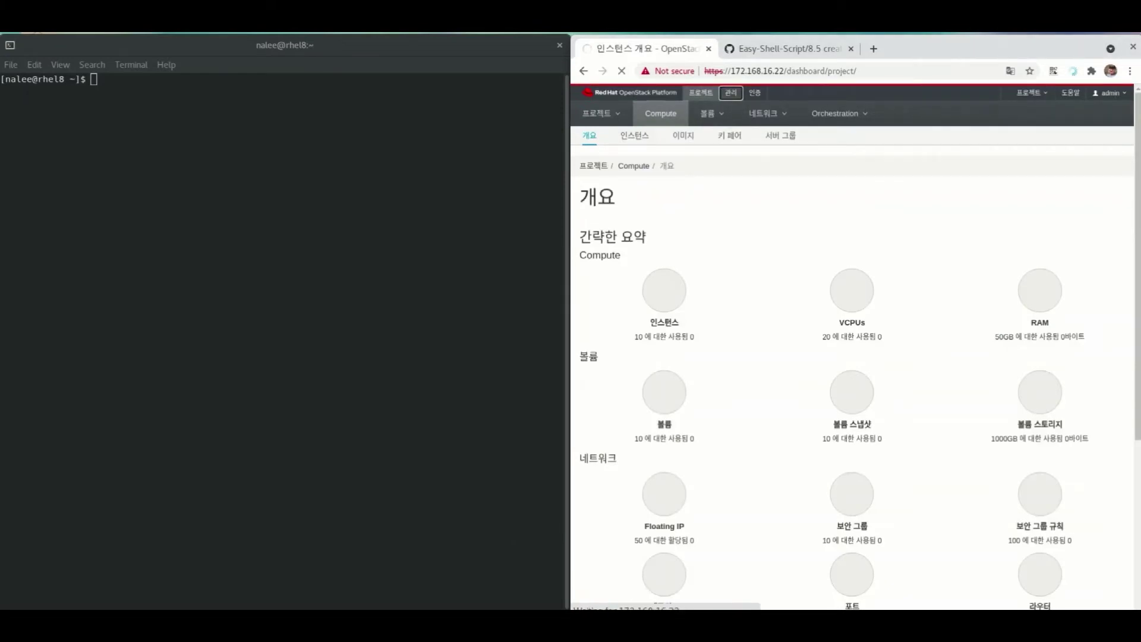
pyautogui.click(638, 113)
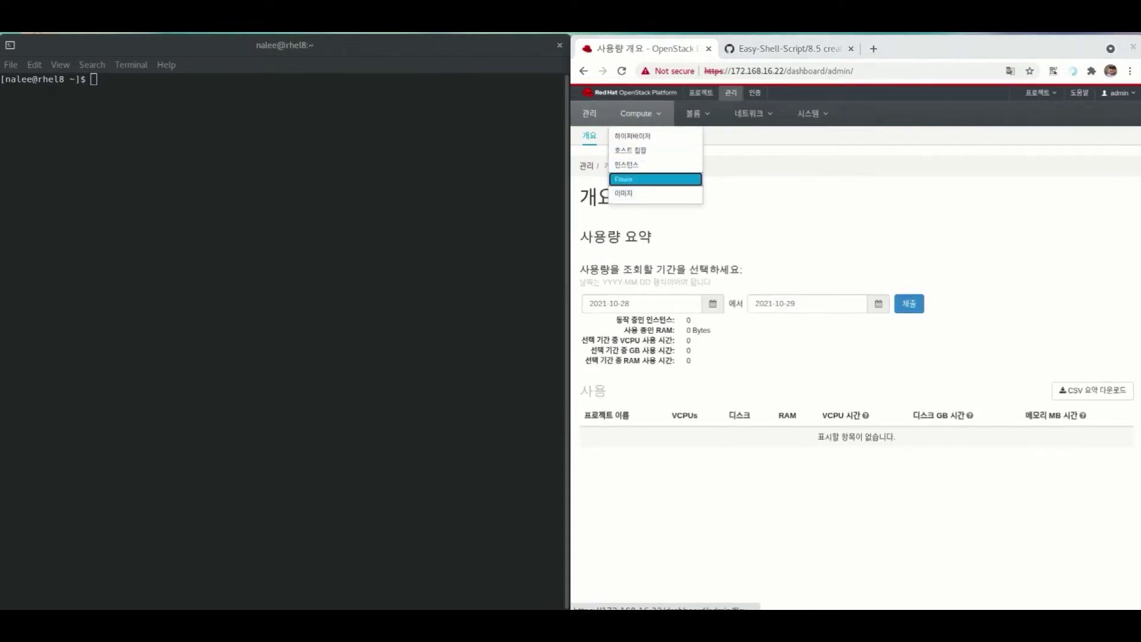
pyautogui.click(624, 179)
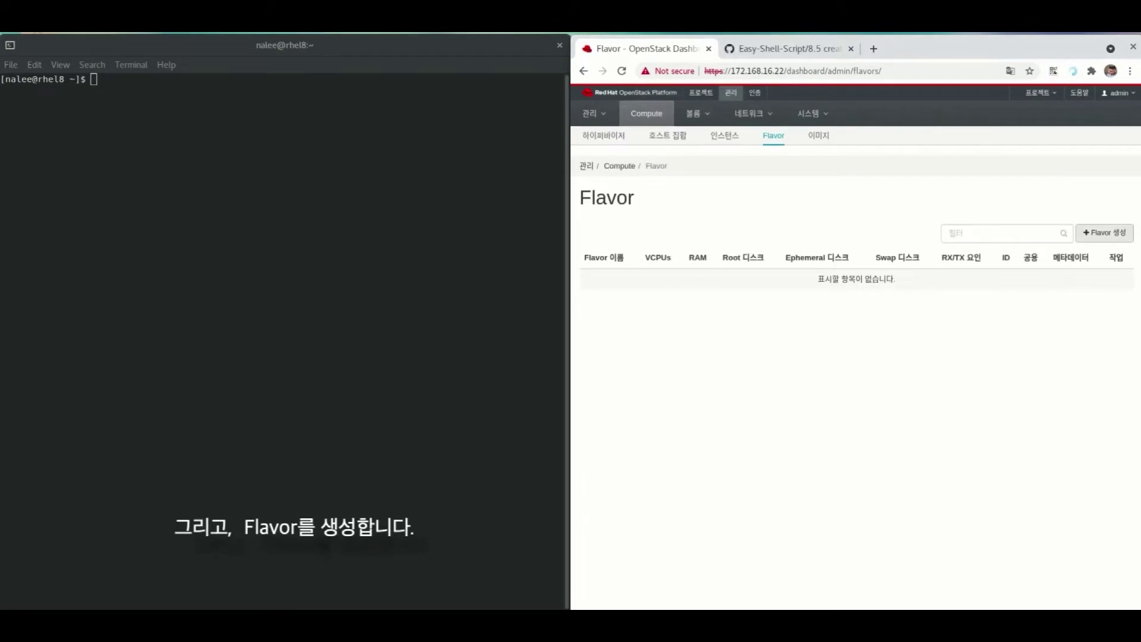
pyautogui.click(1104, 233)
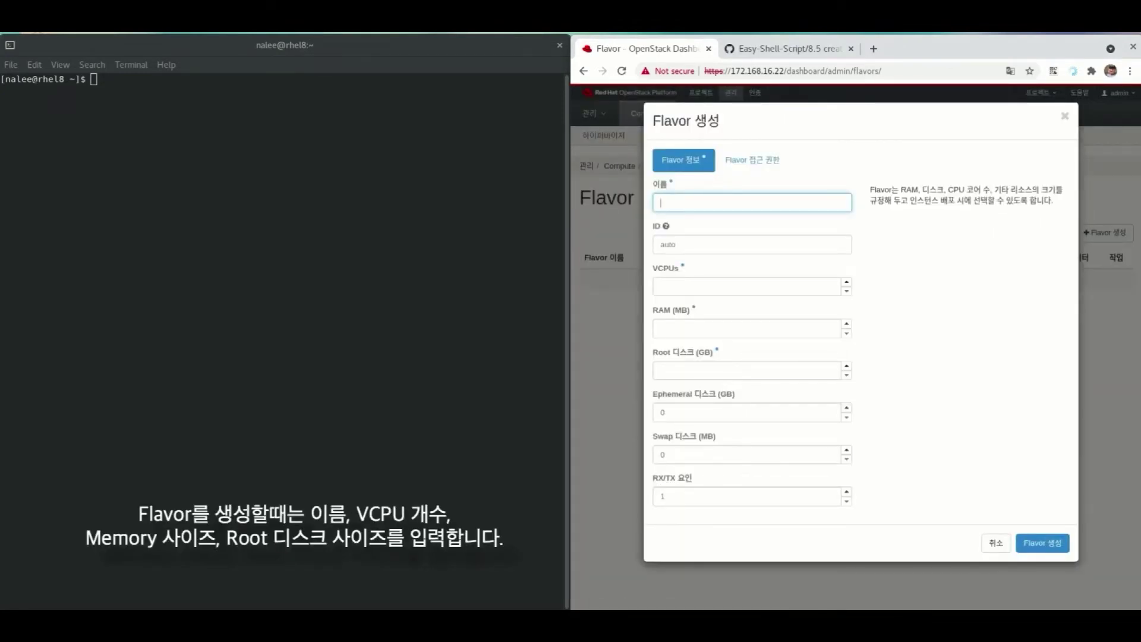
# - Create flavor t1.tiny with 1 VCPU, 1024 MB RAM and 0 GB root disk
pyautogui.press('Down')
pyautogui.press('Down')
pyautogui.press('Down')
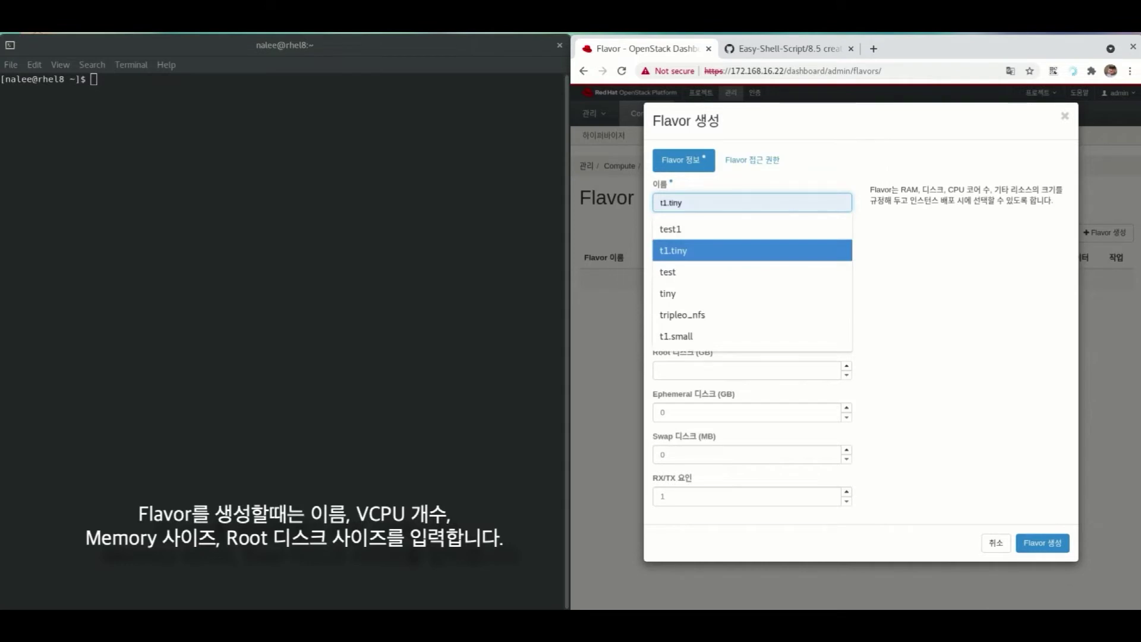
pyautogui.press('Escape')
pyautogui.press('Down')
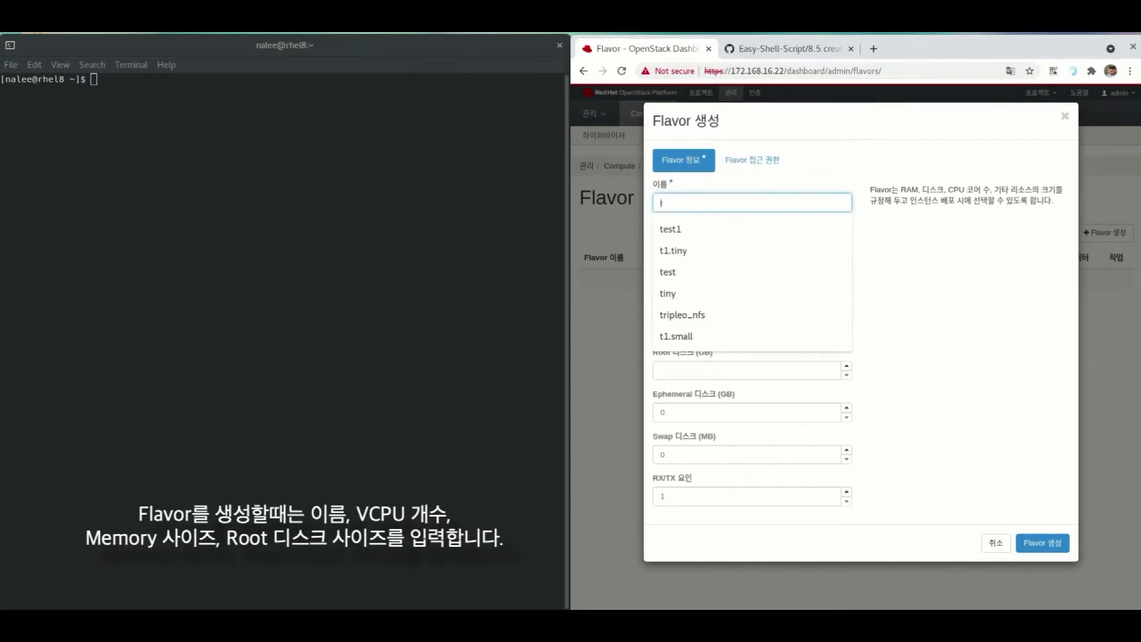
pyautogui.write('1.')
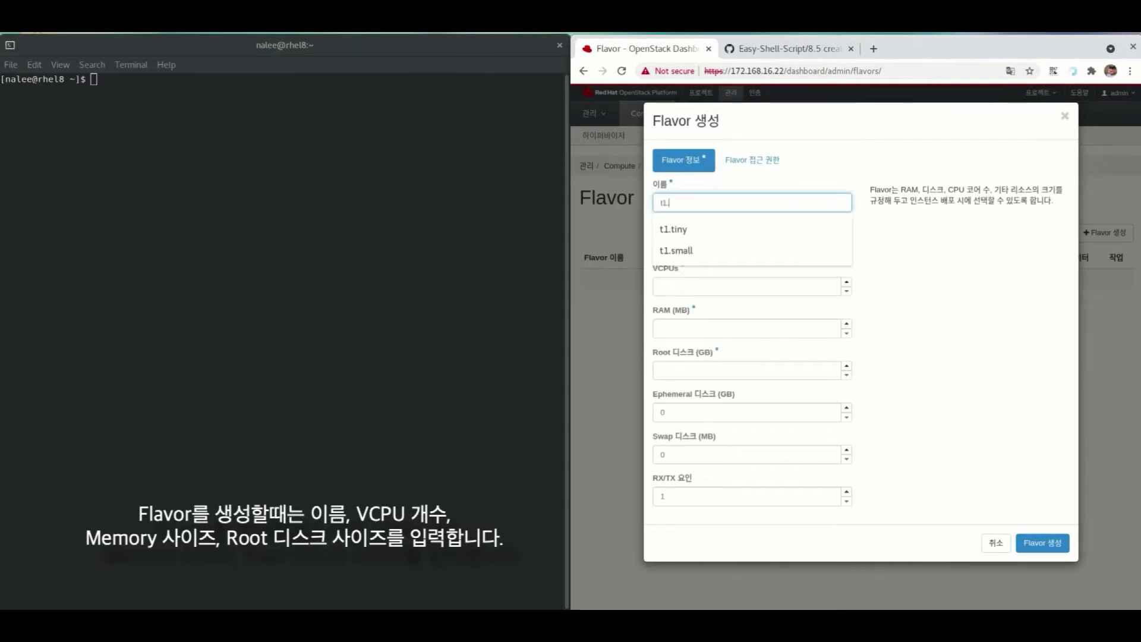
pyautogui.write('tiny')
pyautogui.press('Tab')
pyautogui.click(660, 286)
pyautogui.write('1')
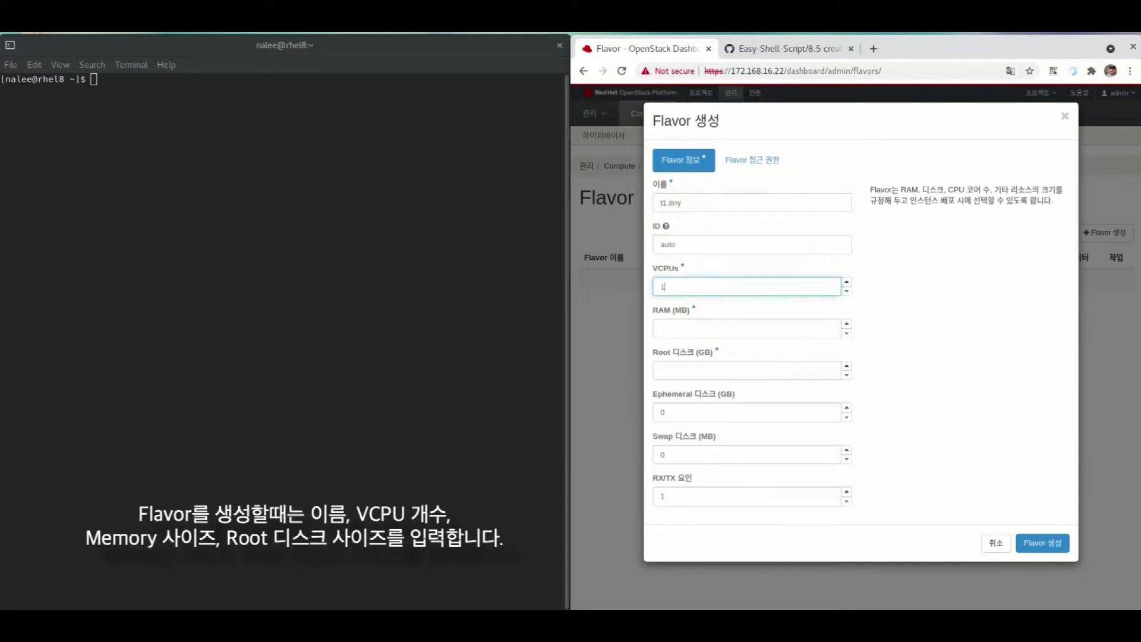
pyautogui.press('Tab')
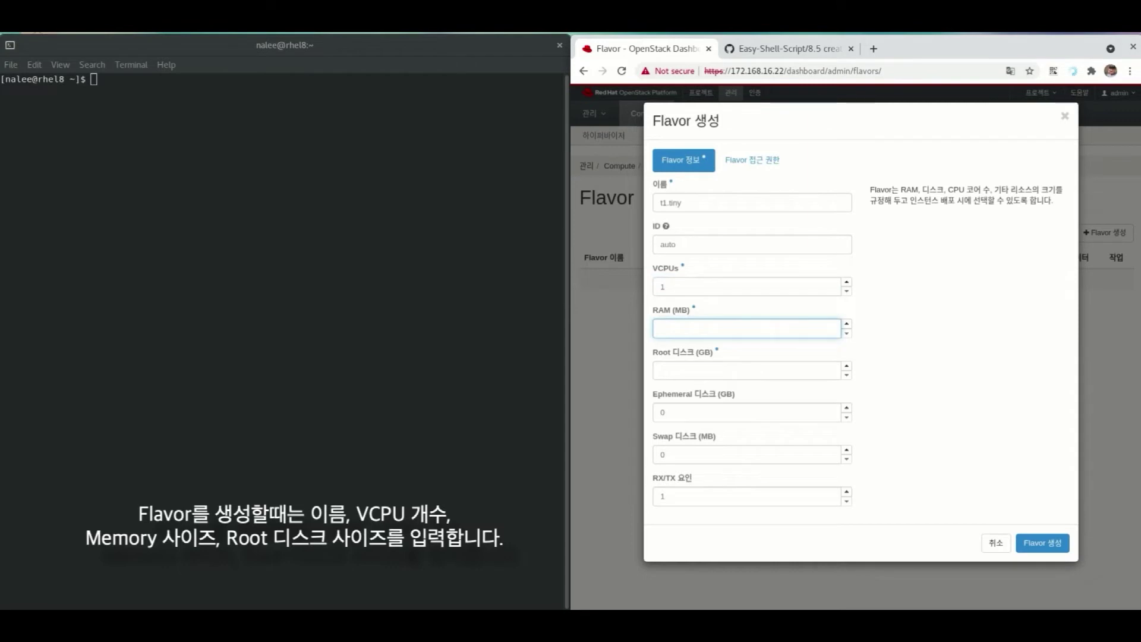
pyautogui.write('1024')
pyautogui.press('Tab')
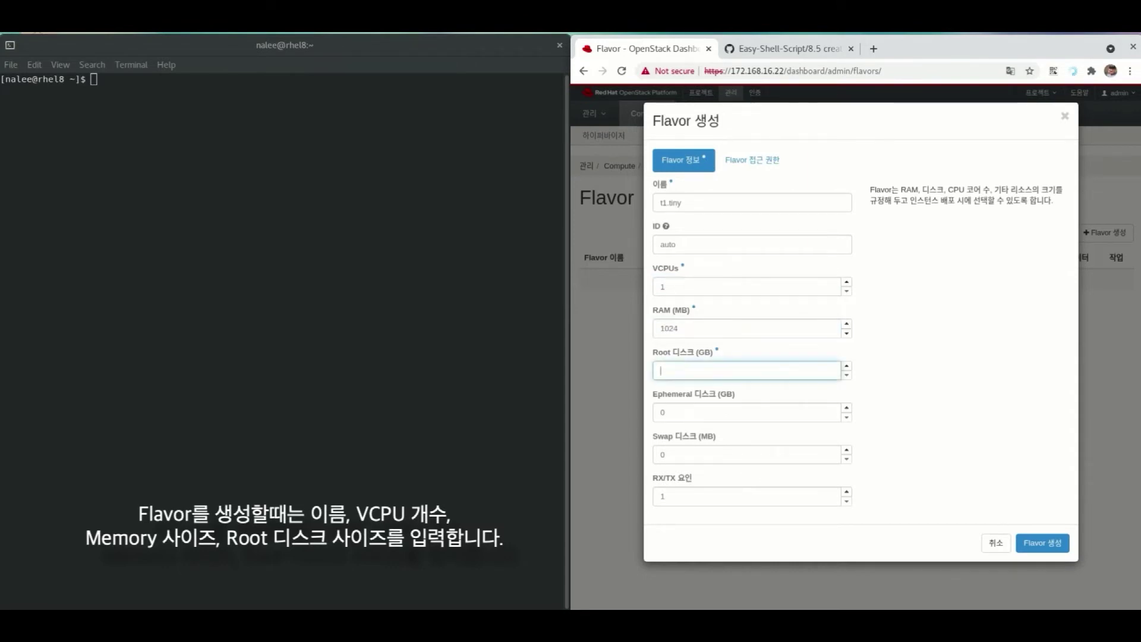
pyautogui.write('0')
pyautogui.click(1042, 543)
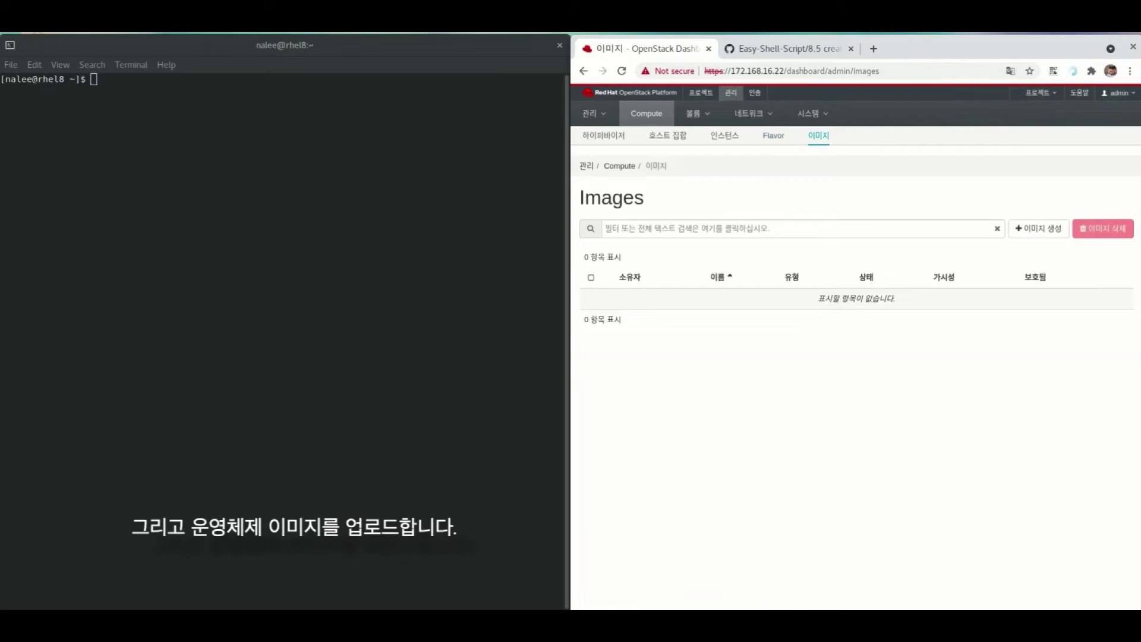
# - Start a new image and choose the cirros-0.5.2-x86_64-disk.img file to upload
pyautogui.click(1039, 228)
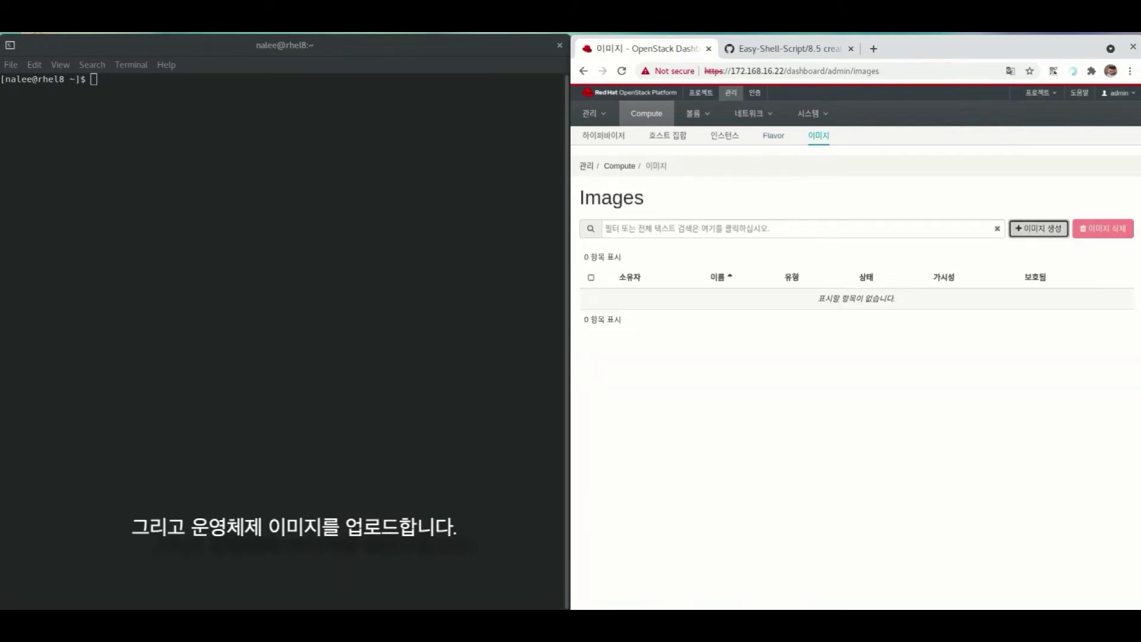
pyautogui.click(774, 266)
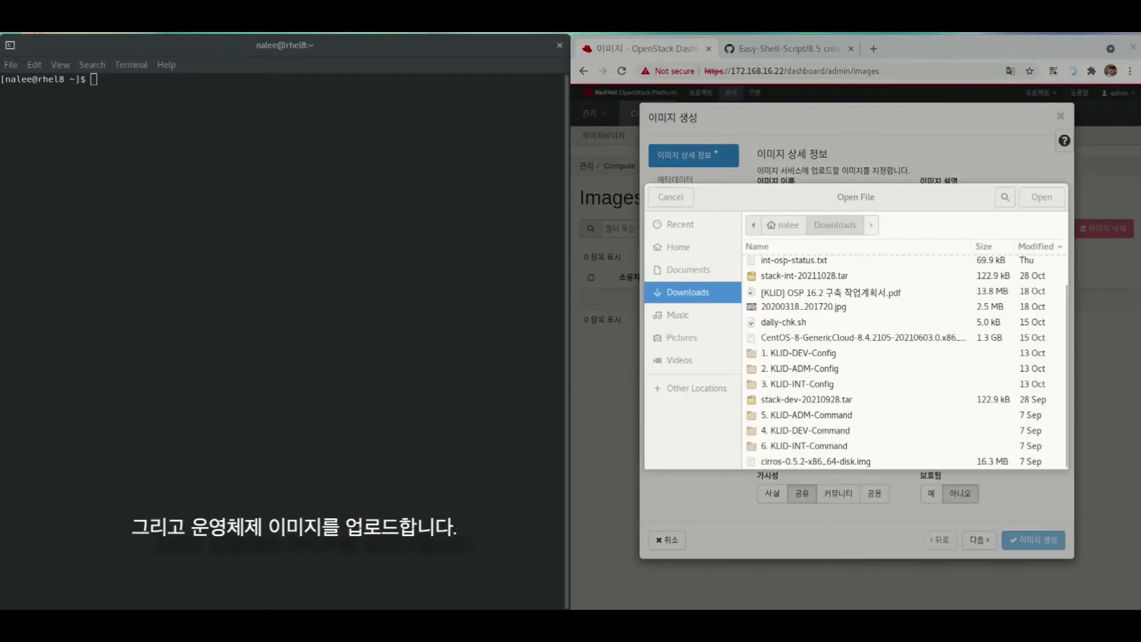
pyautogui.click(816, 461)
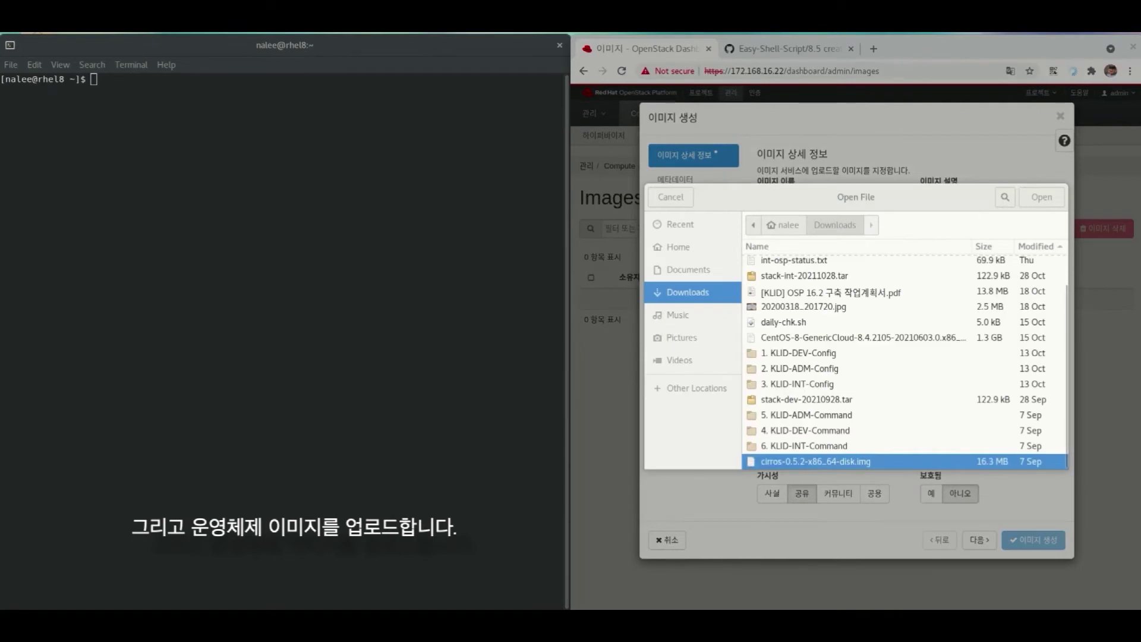
pyautogui.press('Return')
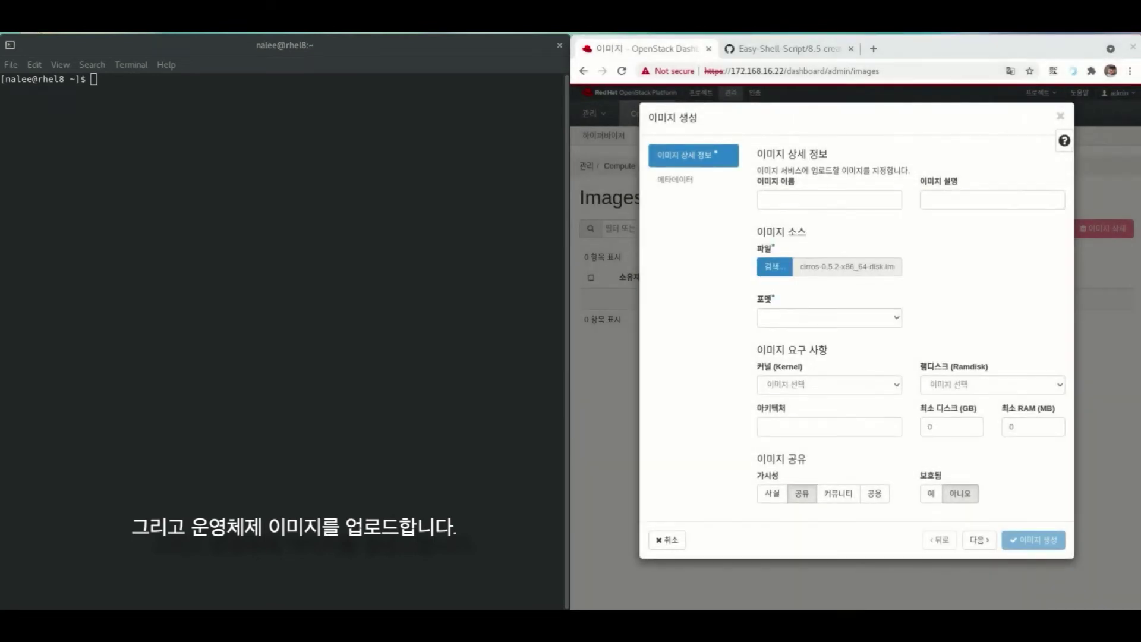
# - Set the image name to cirros-0.5.2
pyautogui.click(828, 200)
pyautogui.write('cirr')
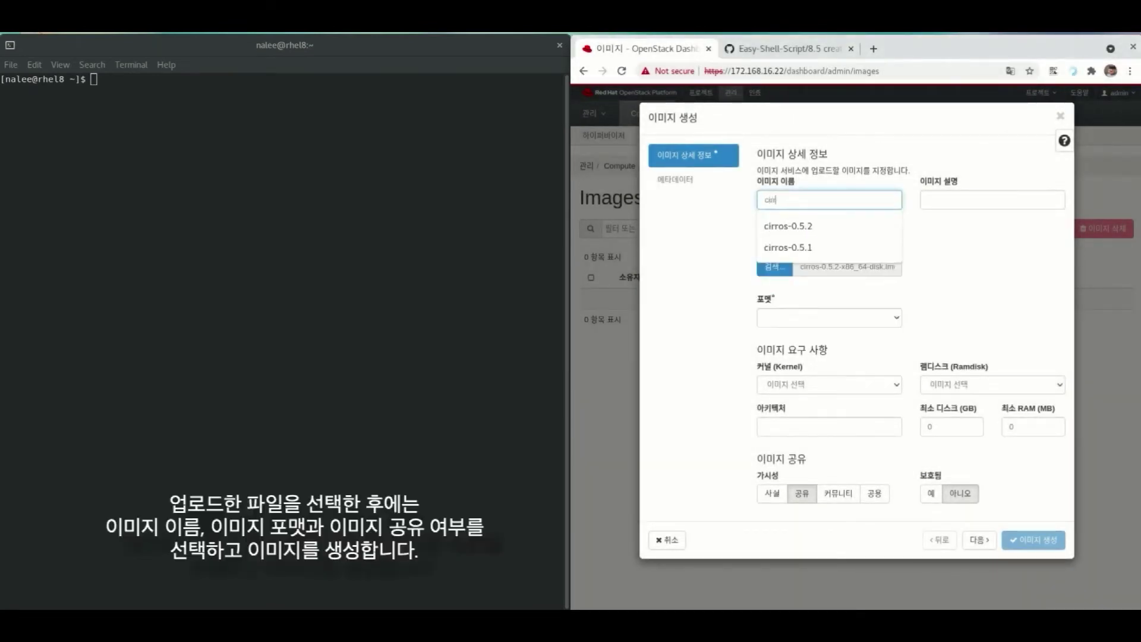
pyautogui.write('os-이')
pyautogui.press('BackSpace')
pyautogui.press('Down')
pyautogui.press('Return')
# - Set the format to Raw, make the image public, and create it
pyautogui.press('Tab')
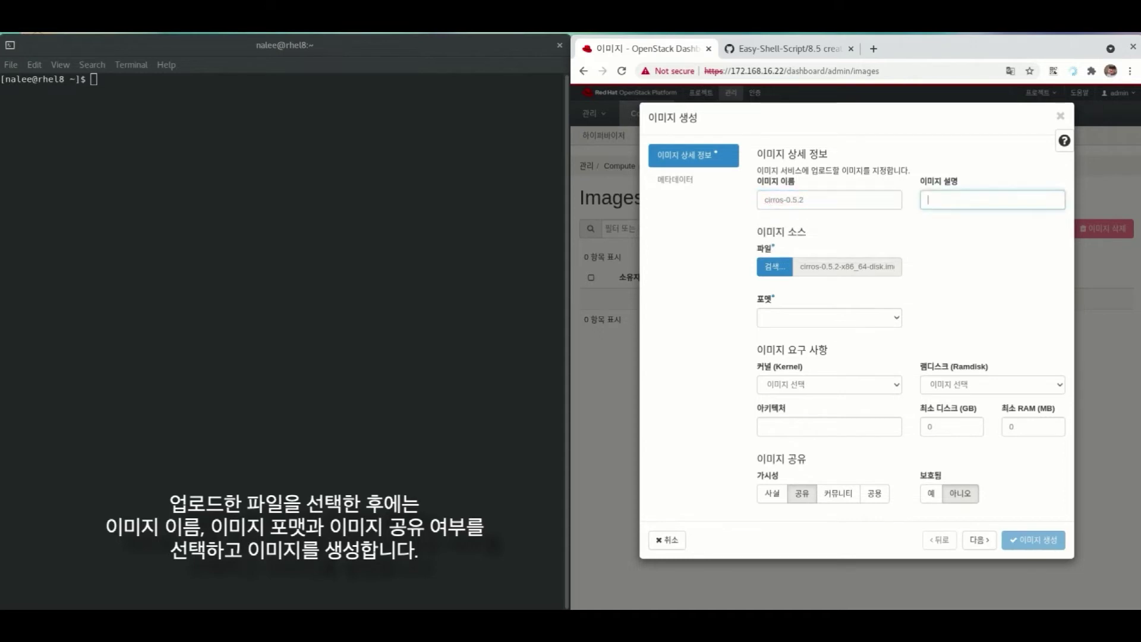
pyautogui.press('Tab')
pyautogui.press('Tab')
pyautogui.hotkey('alt', 'Down')
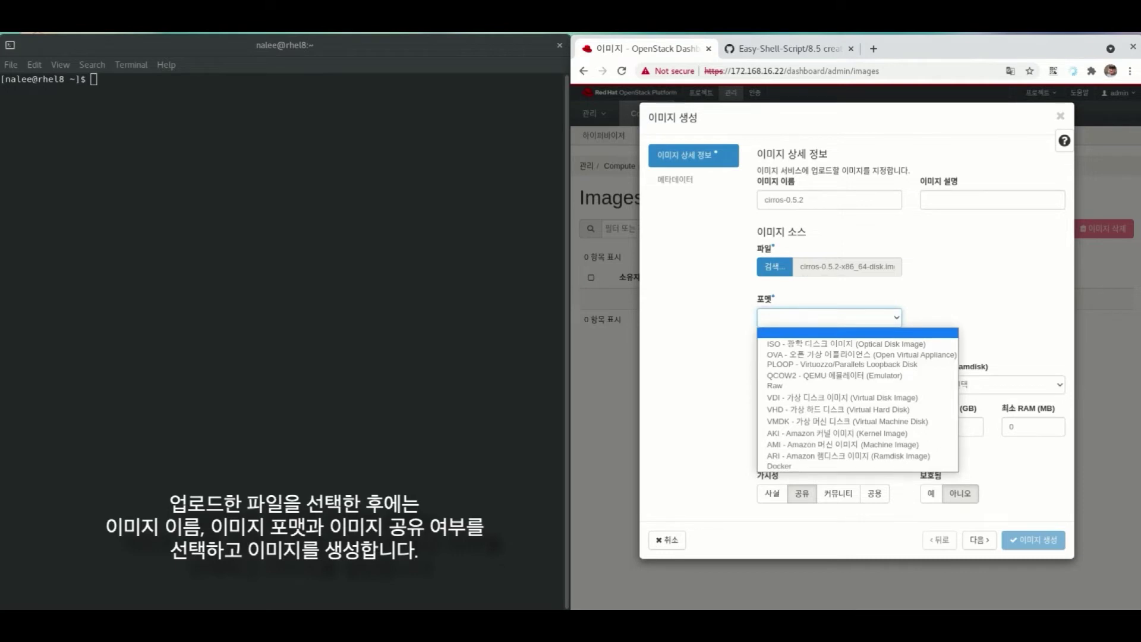
pyautogui.press('Down')
pyautogui.press('Down')
pyautogui.press('Down')
pyautogui.press('Down')
pyautogui.press('Down')
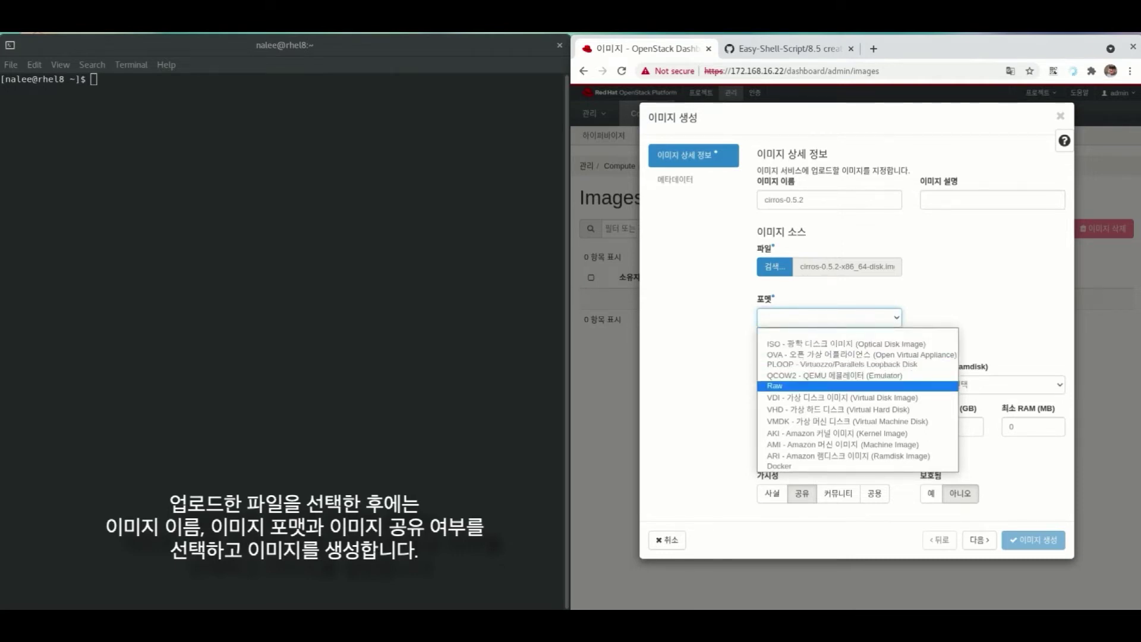
pyautogui.press('Return')
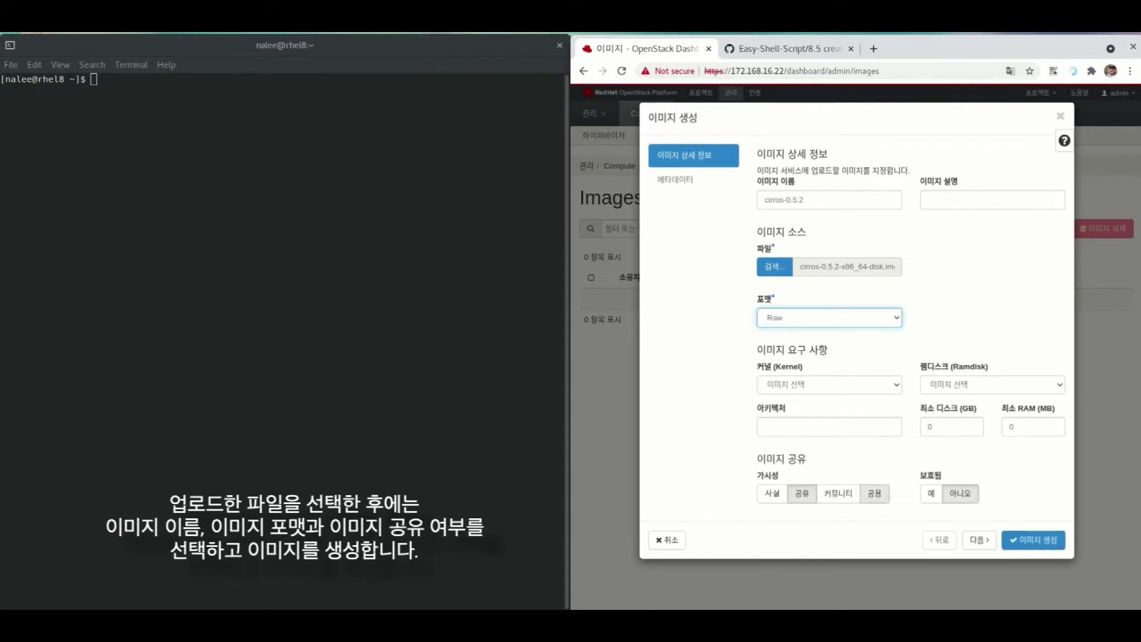
pyautogui.click(874, 493)
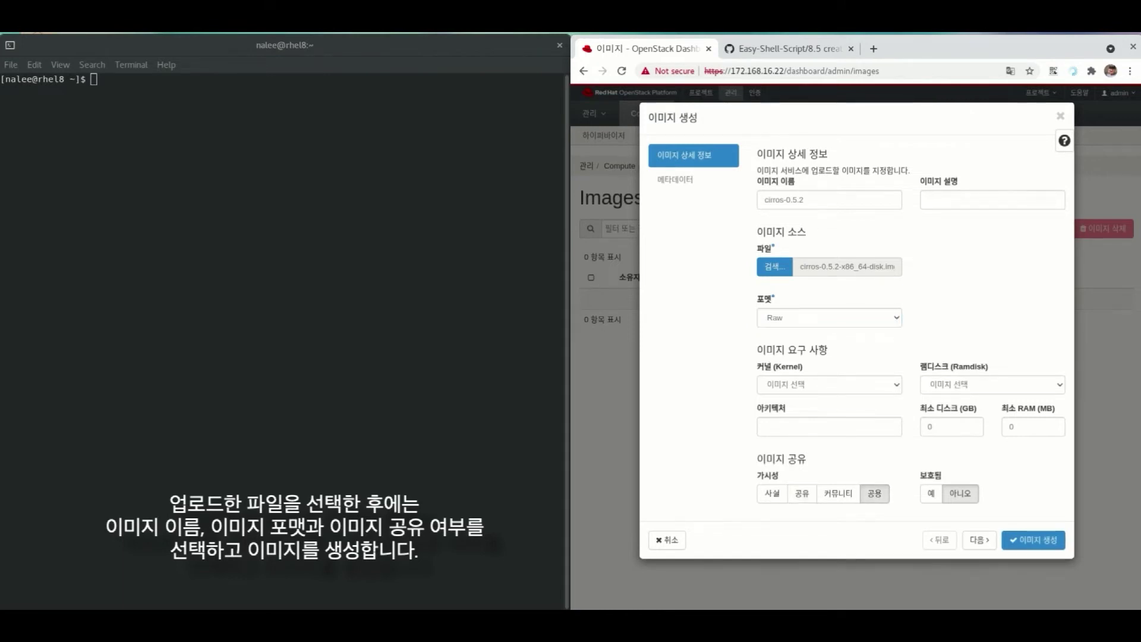
pyautogui.click(1033, 540)
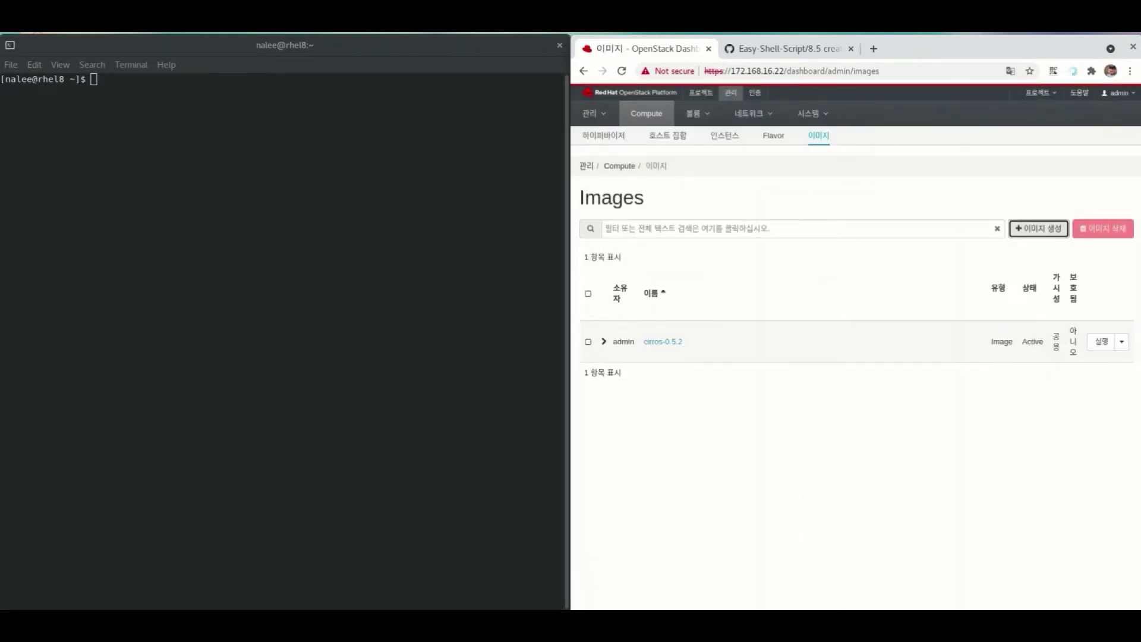
# - Open the Create Network dialog under Project > Network > Networks
pyautogui.click(700, 93)
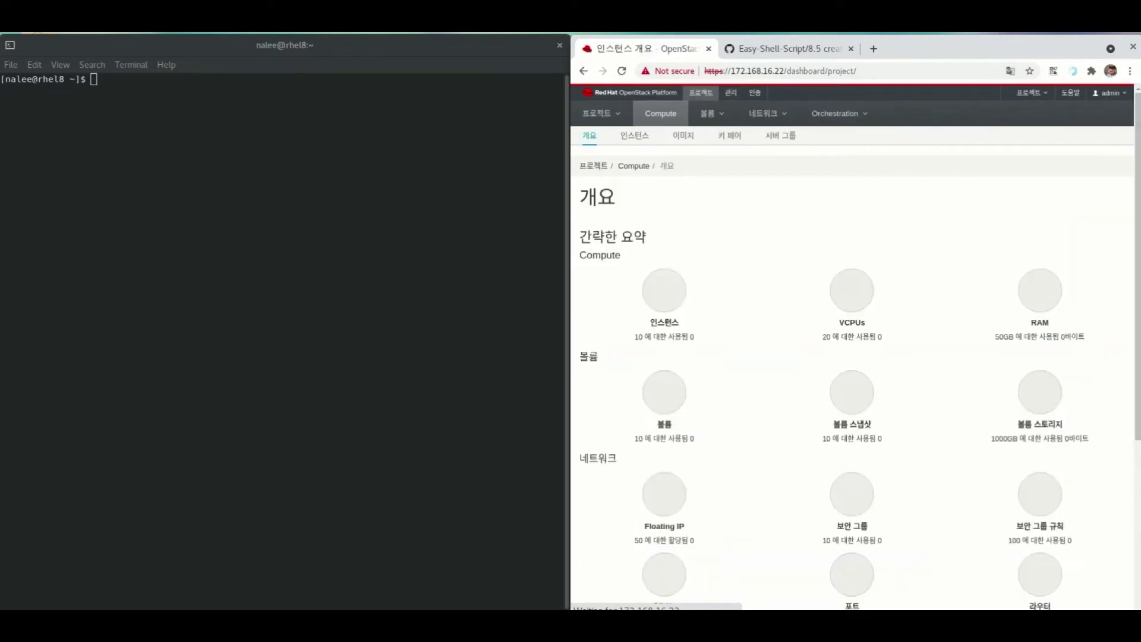
pyautogui.click(767, 113)
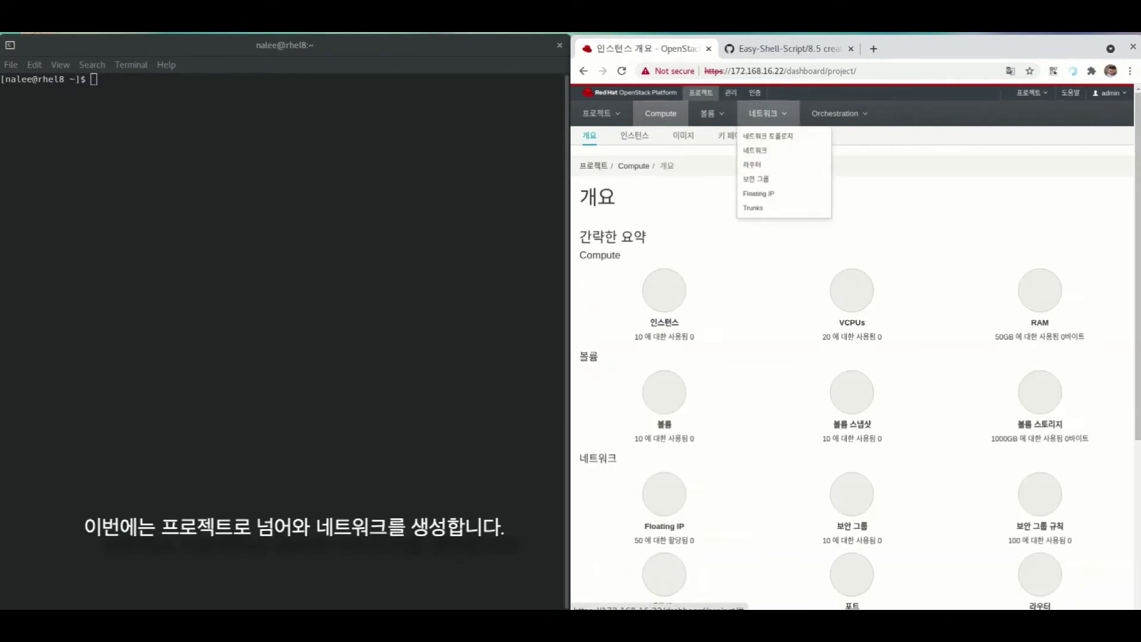
pyautogui.click(754, 149)
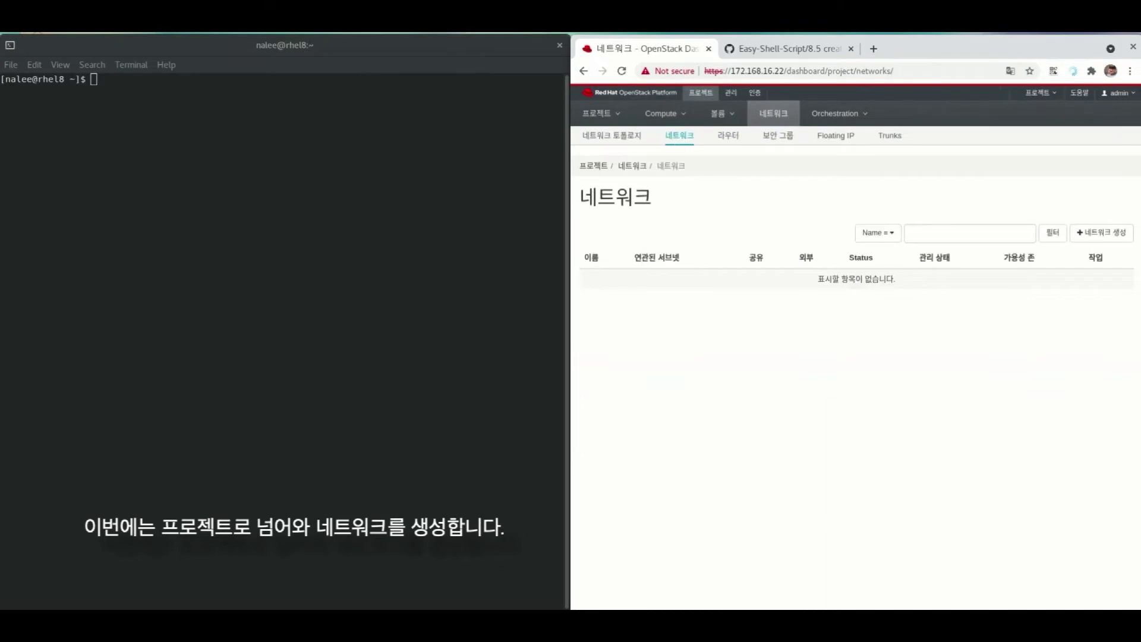
pyautogui.click(1101, 232)
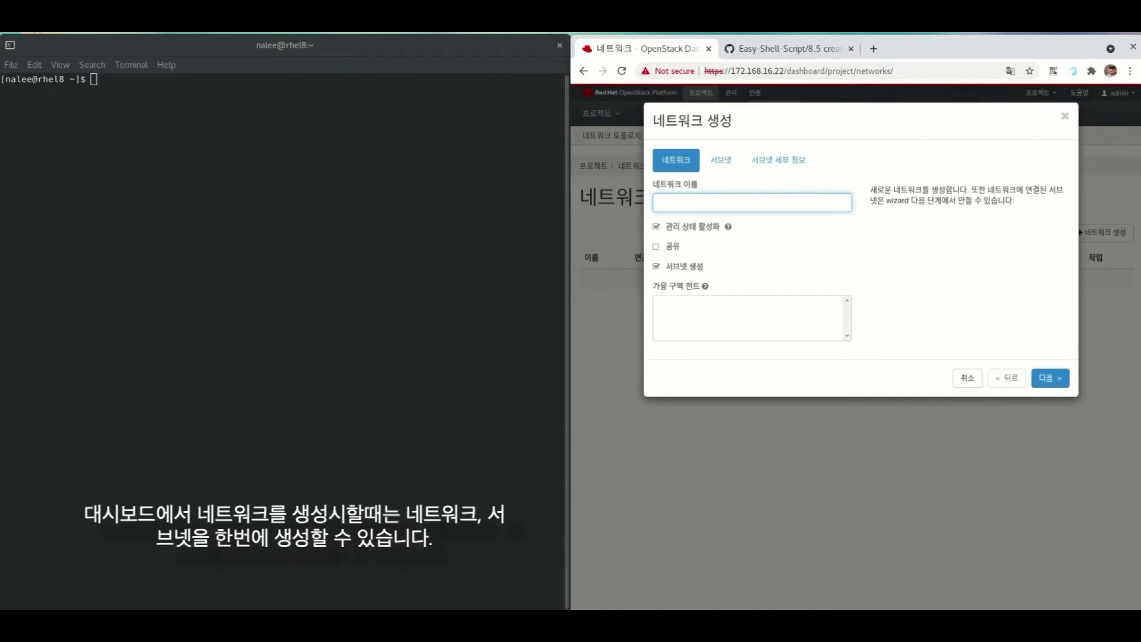
# - Create network test-net with subnet test-subnet at 10.1.0.0/24
pyautogui.write('test-net')
pyautogui.click(720, 160)
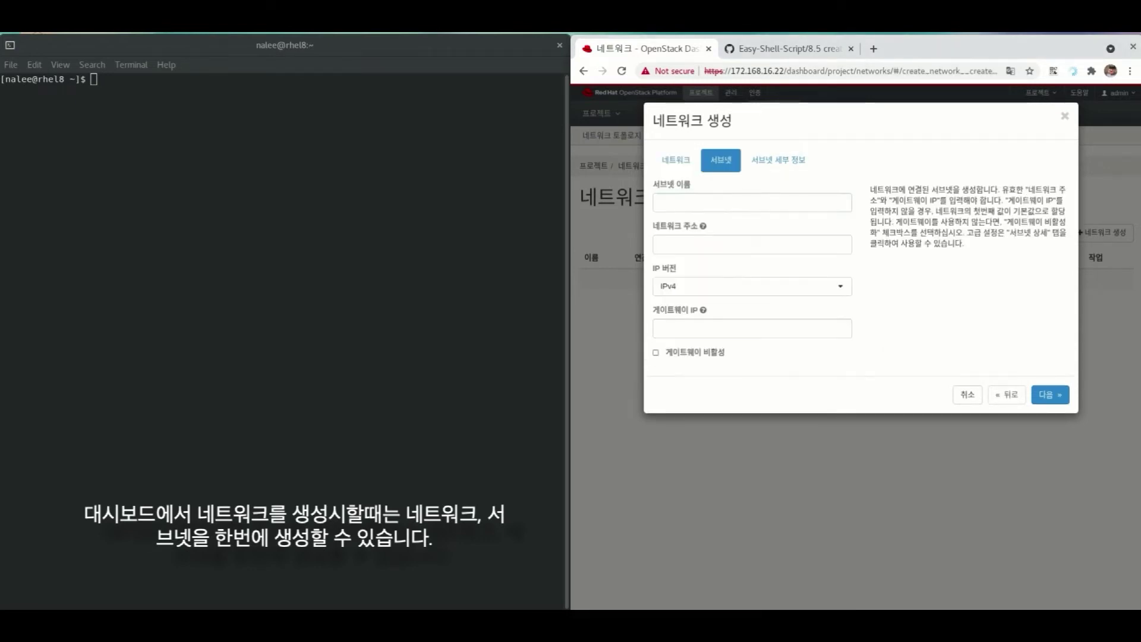
pyautogui.click(752, 203)
pyautogui.write('test')
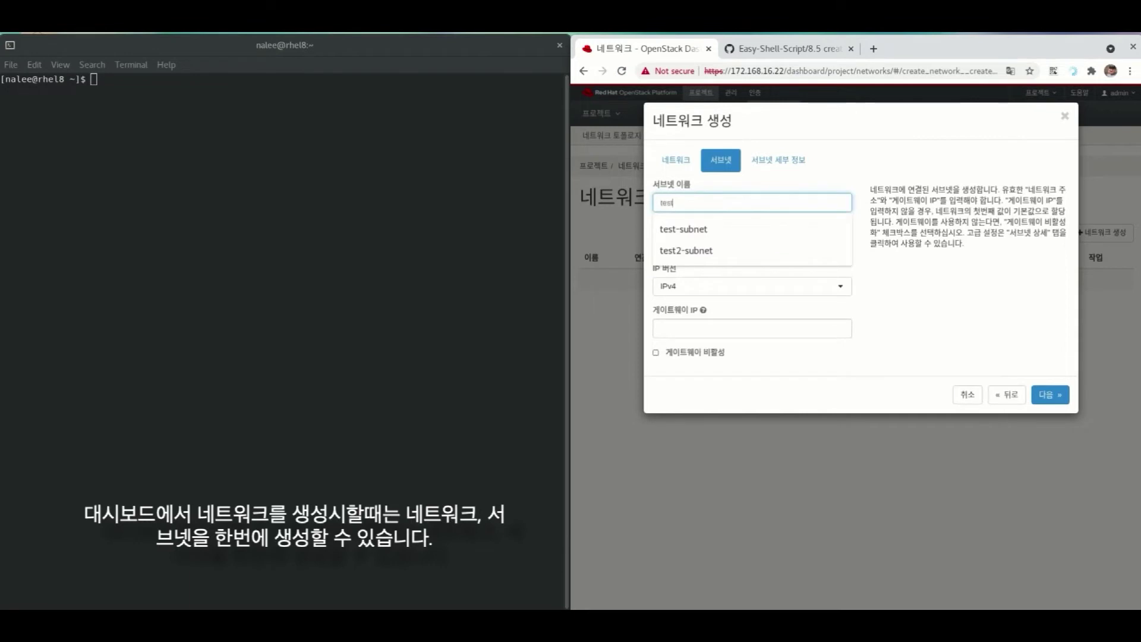
pyautogui.write('-sub')
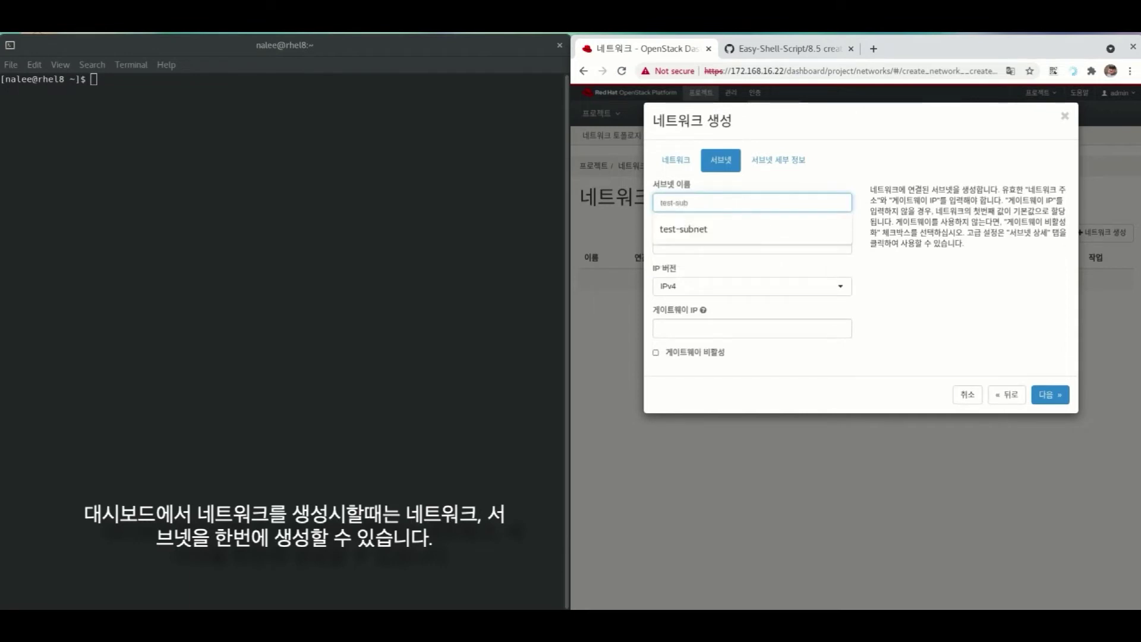
pyautogui.write('net')
pyautogui.press('Tab')
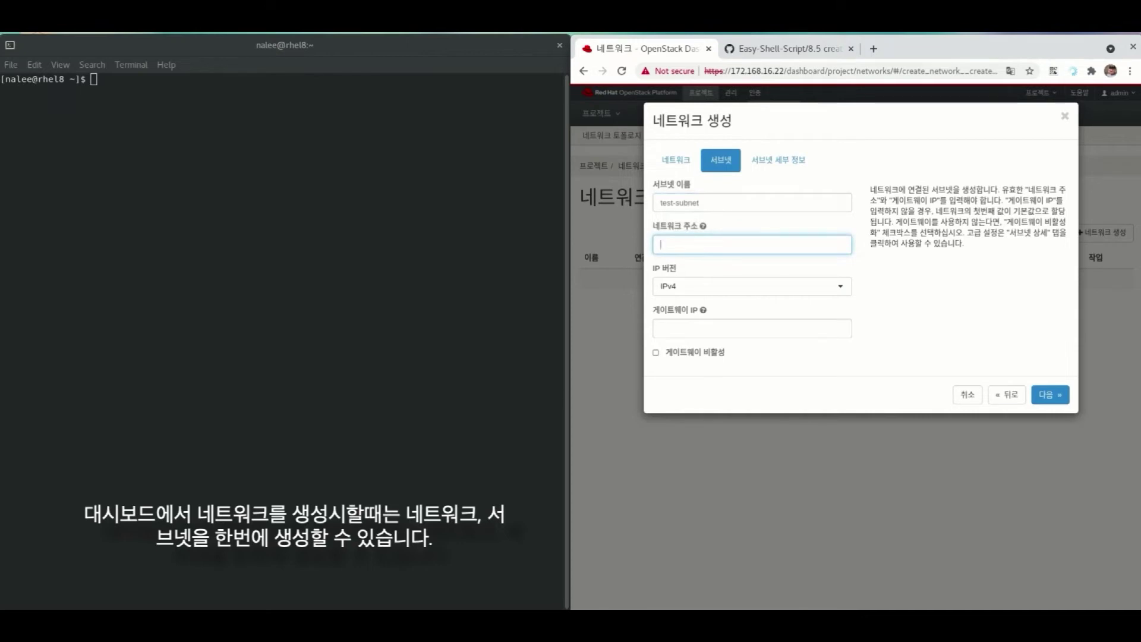
pyautogui.write('10')
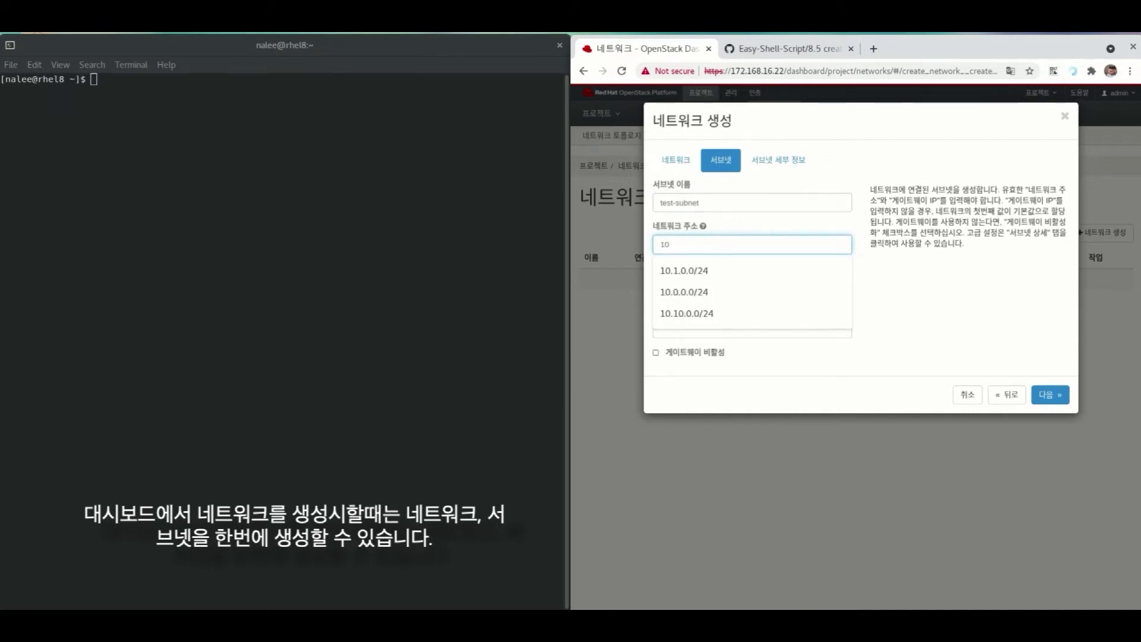
pyautogui.press('Down')
pyautogui.press('Return')
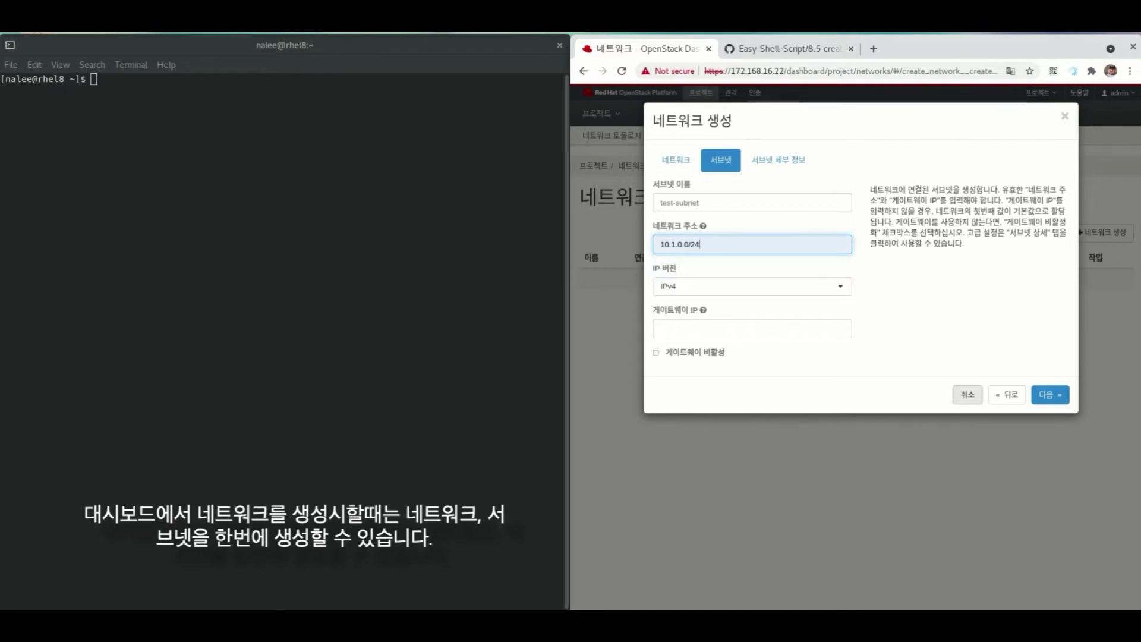
pyautogui.click(1049, 395)
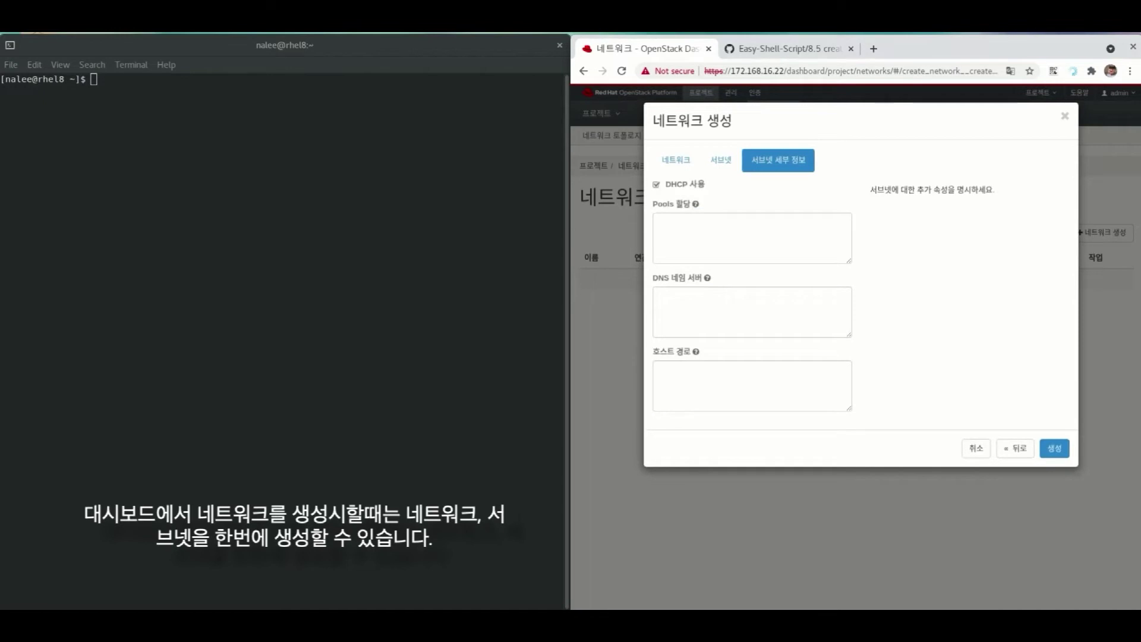
pyautogui.click(1054, 448)
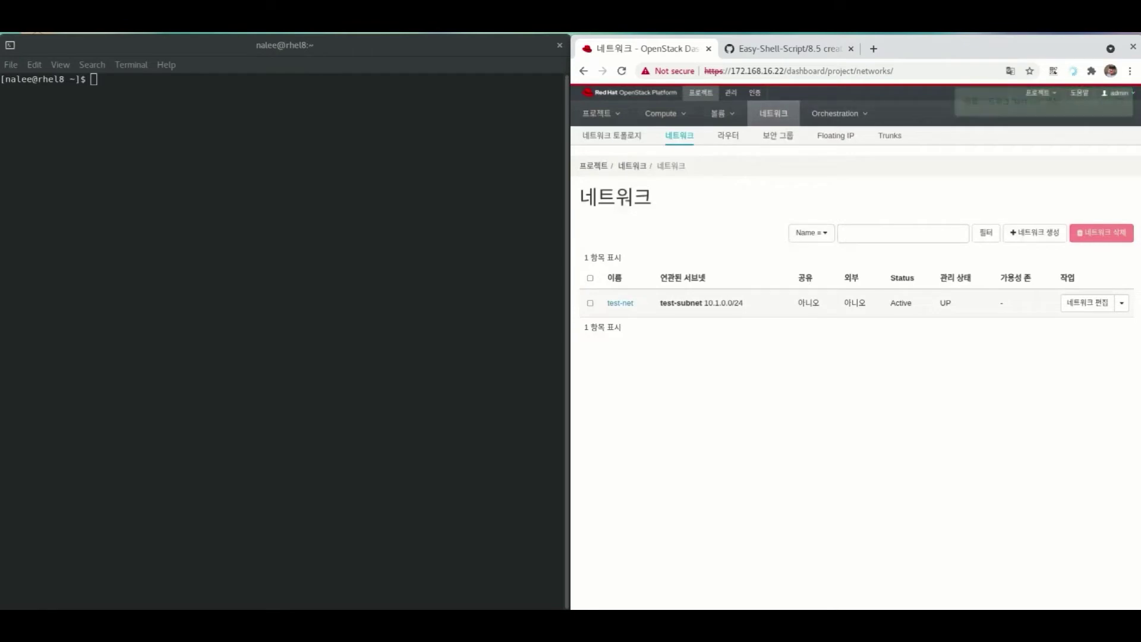
# - Open the Create Key Pair dialog from the Compute > Key Pairs page
pyautogui.click(665, 113)
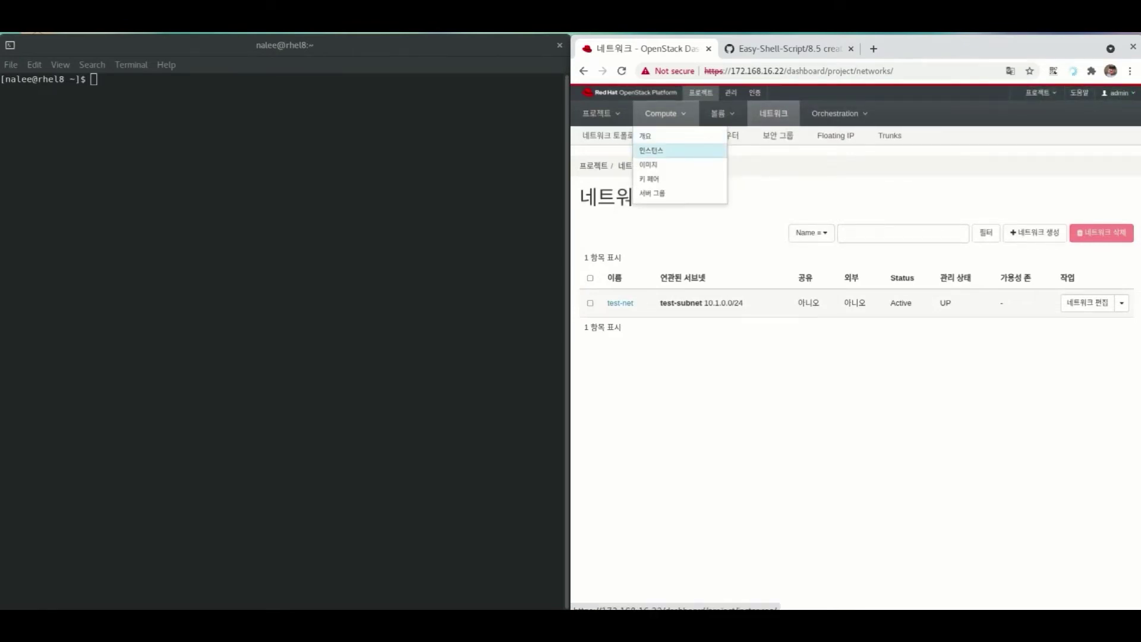
pyautogui.click(651, 150)
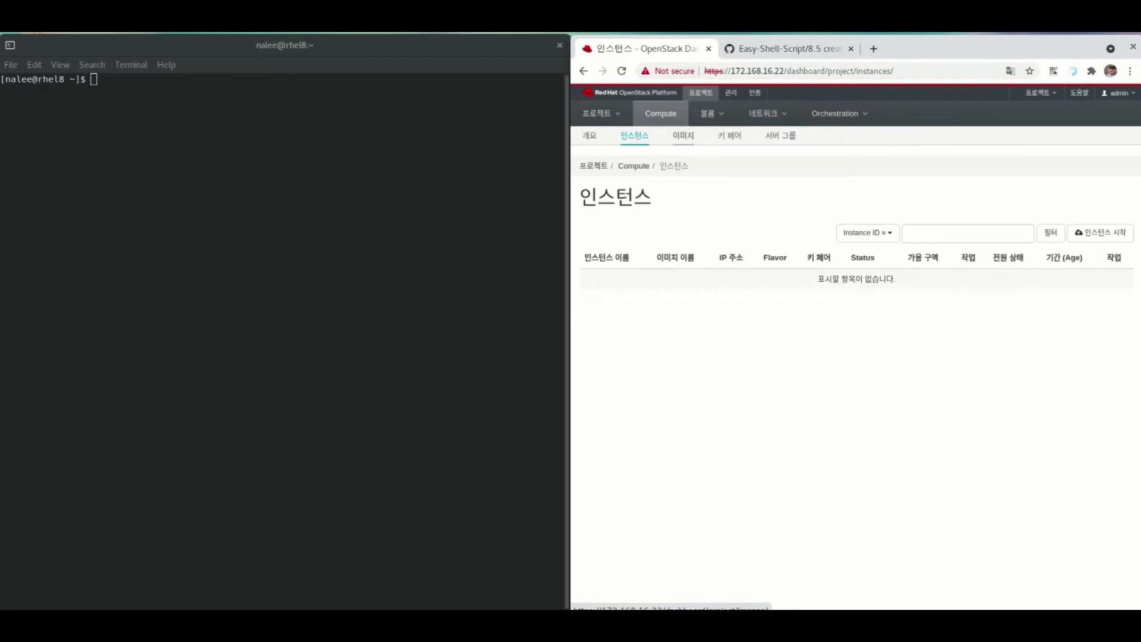
pyautogui.click(729, 135)
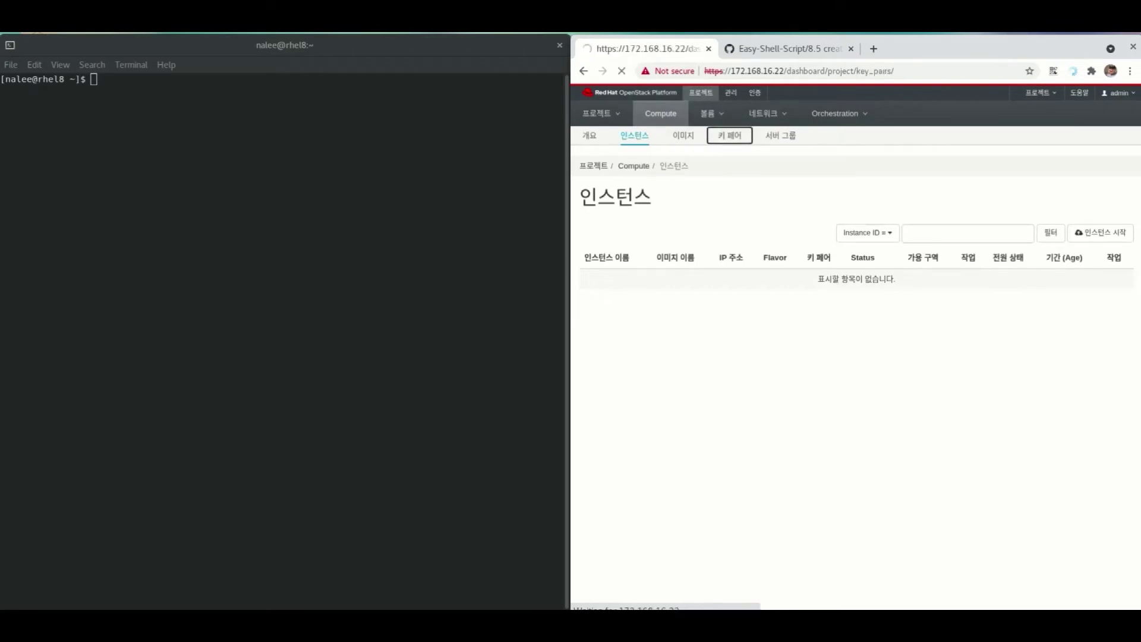
pyautogui.click(953, 229)
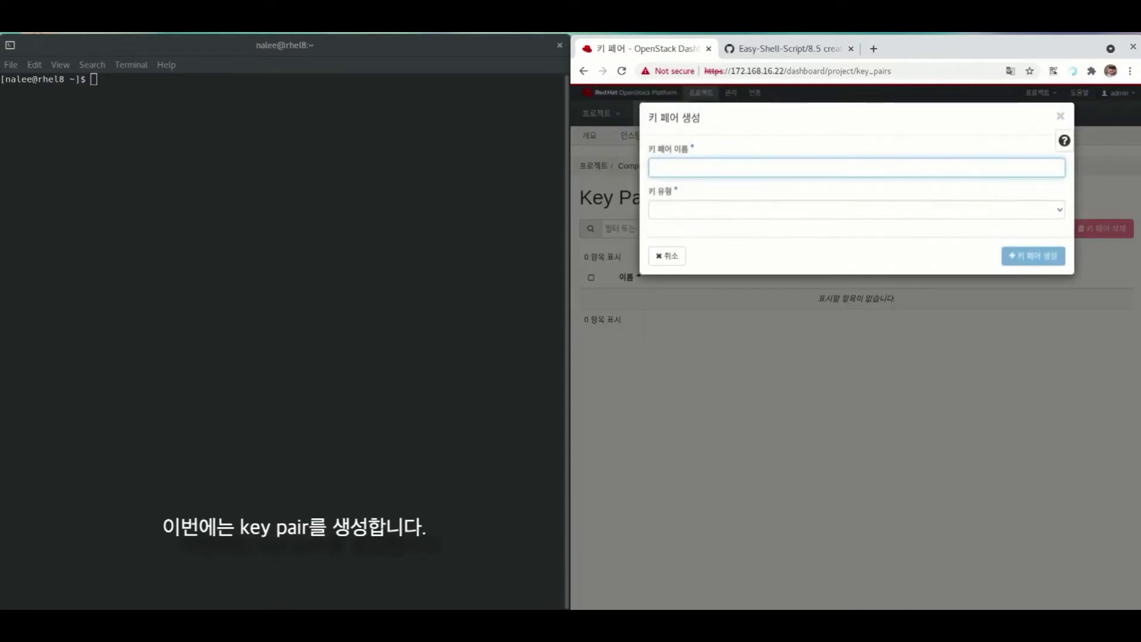
# - Create the SSH key pair test-key and save test-key.pem
pyautogui.write('test')
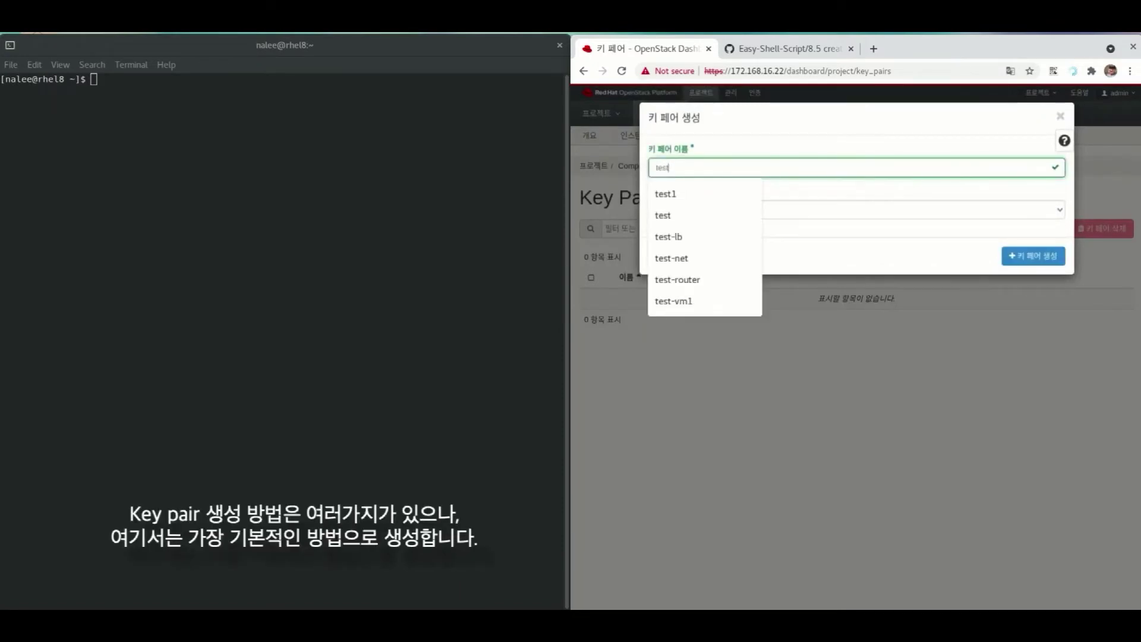
pyautogui.write('-key')
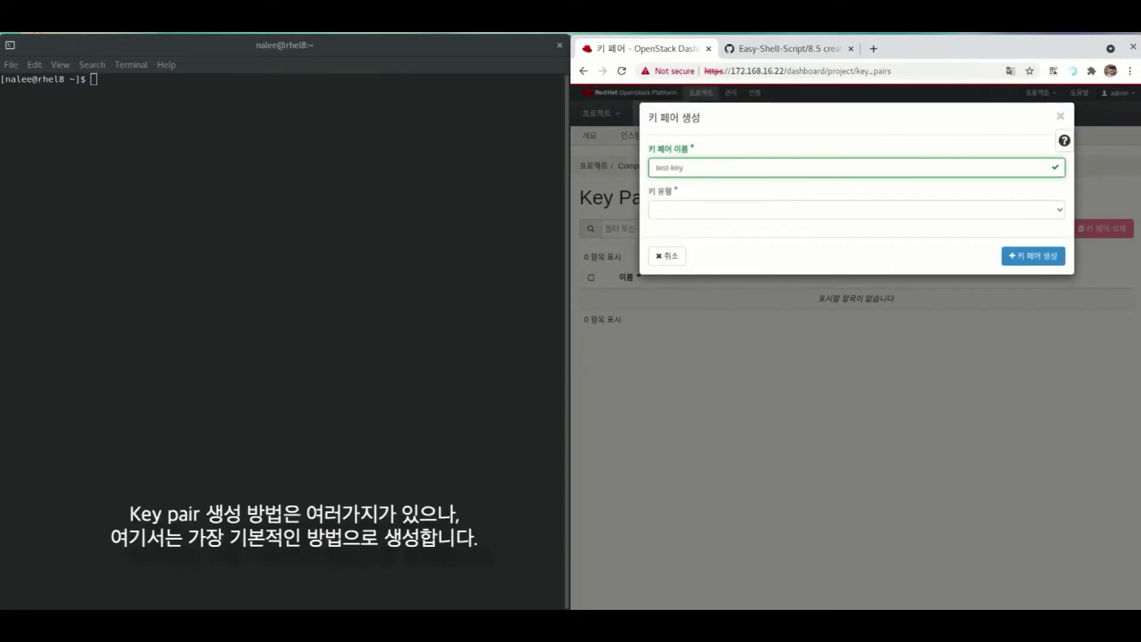
pyautogui.click(856, 210)
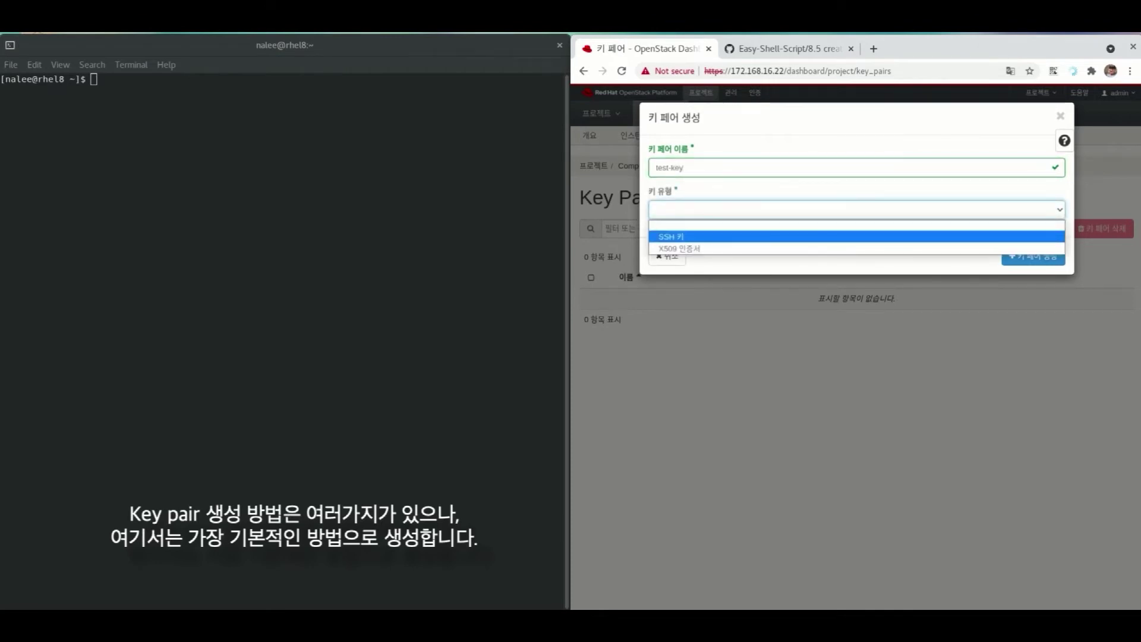
pyautogui.press('Return')
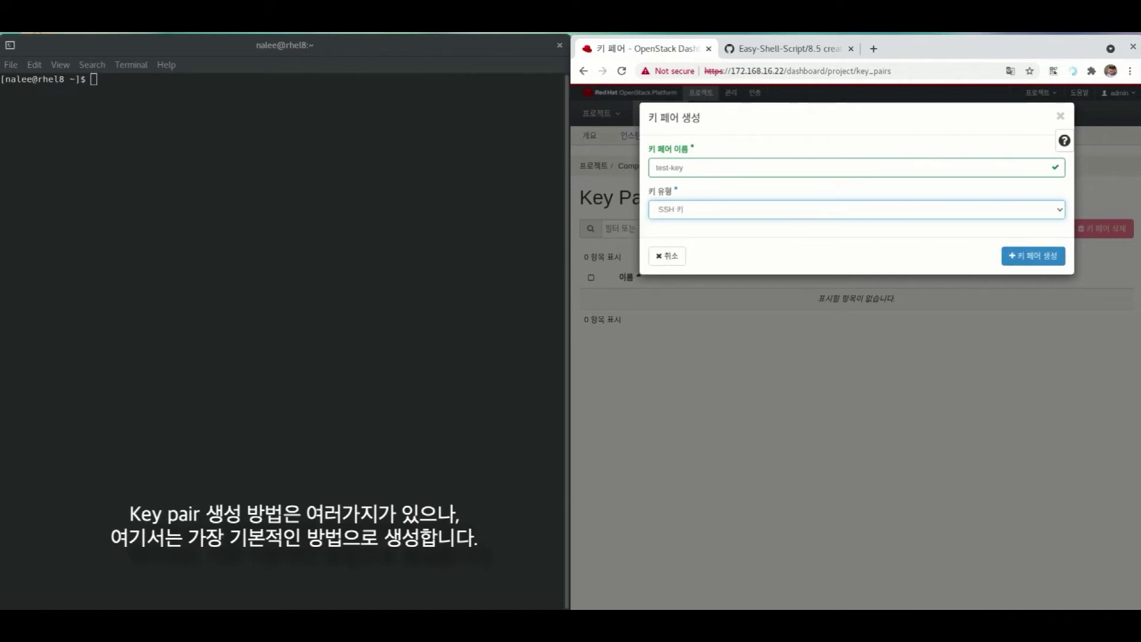
pyautogui.press('Return')
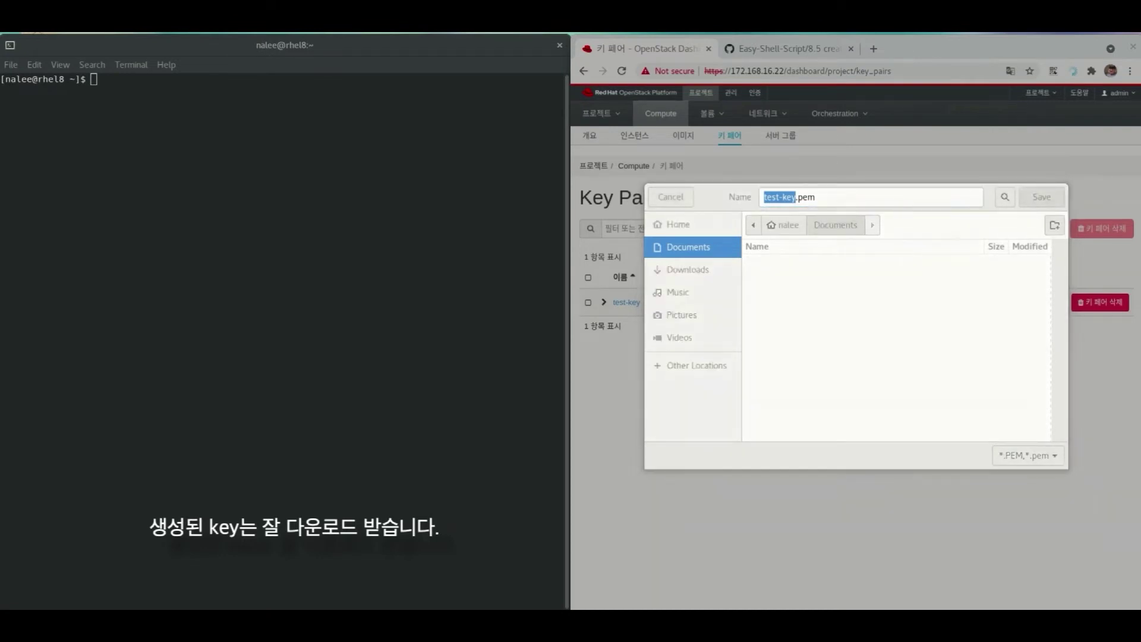
pyautogui.press('Return')
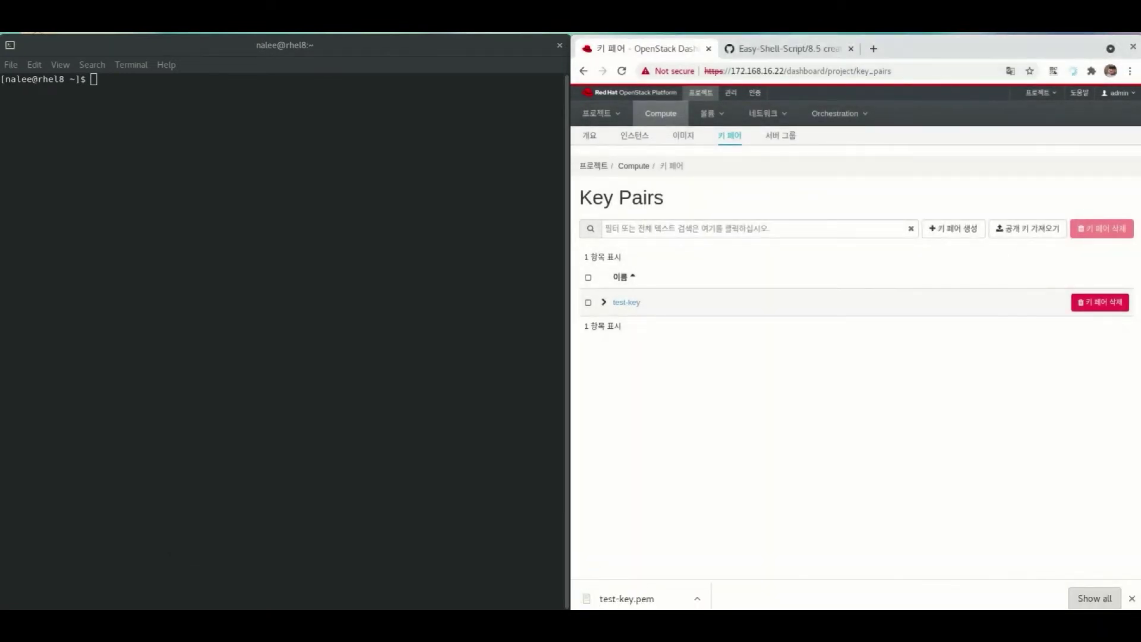
# - Select and copy all code lines of create-instance.sh on GitHub
pyautogui.click(634, 135)
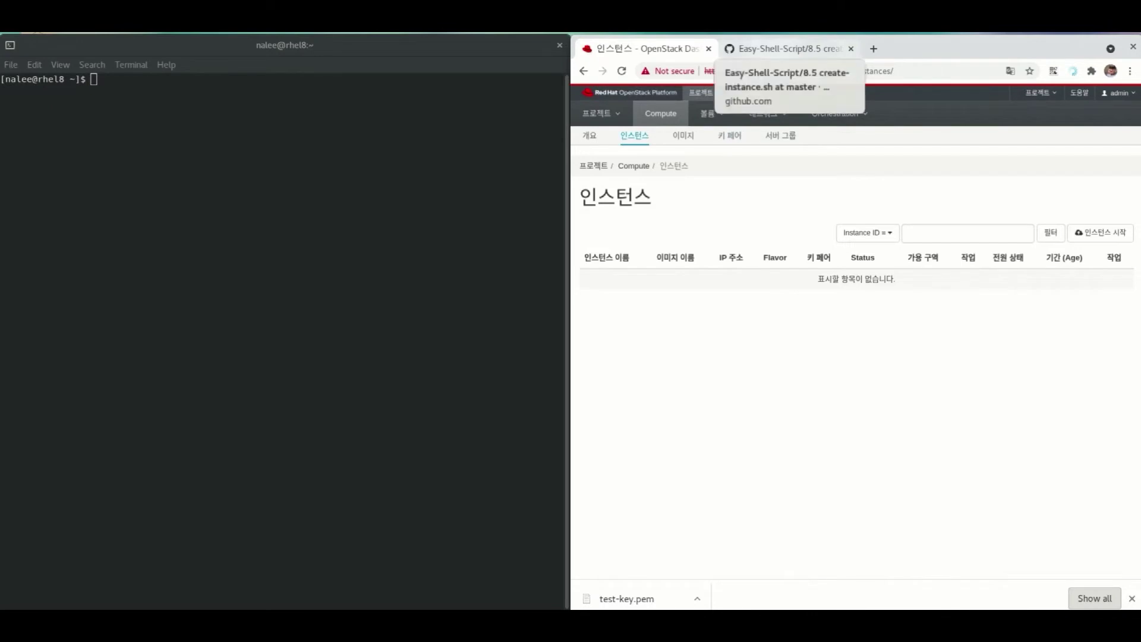
pyautogui.click(785, 49)
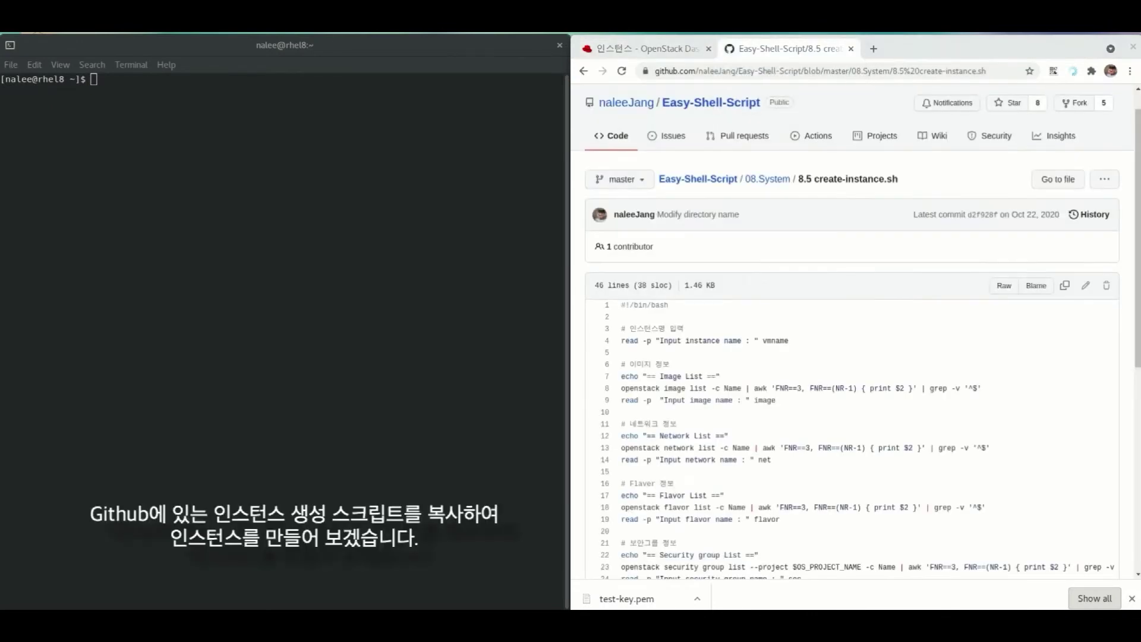
pyautogui.scroll(-2, 855, 337)
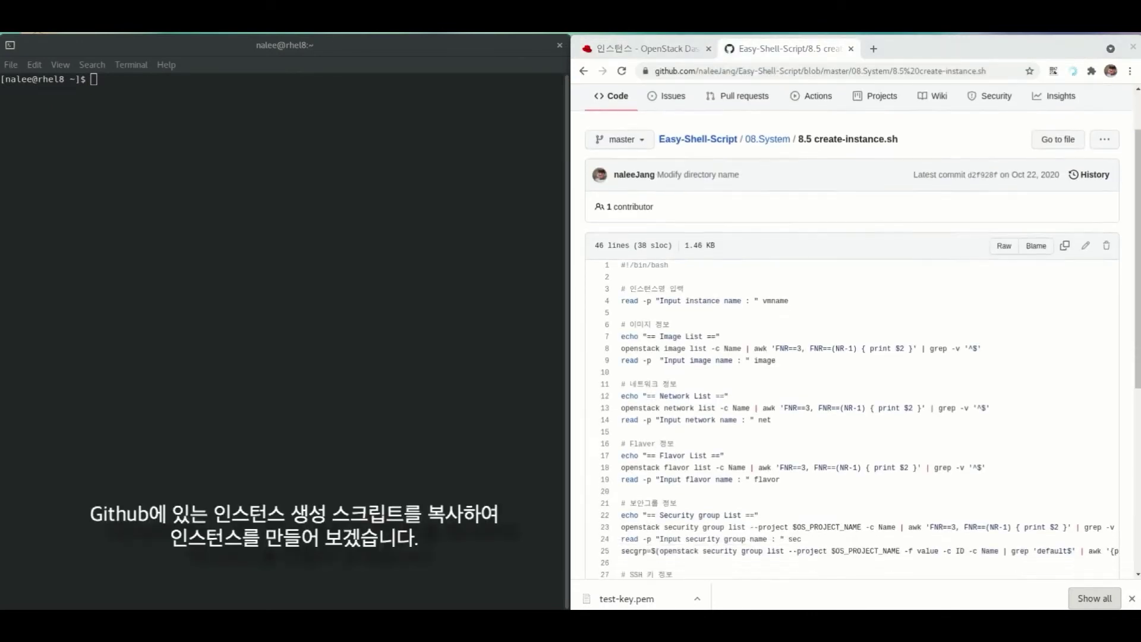
pyautogui.scroll(-3, 852, 332)
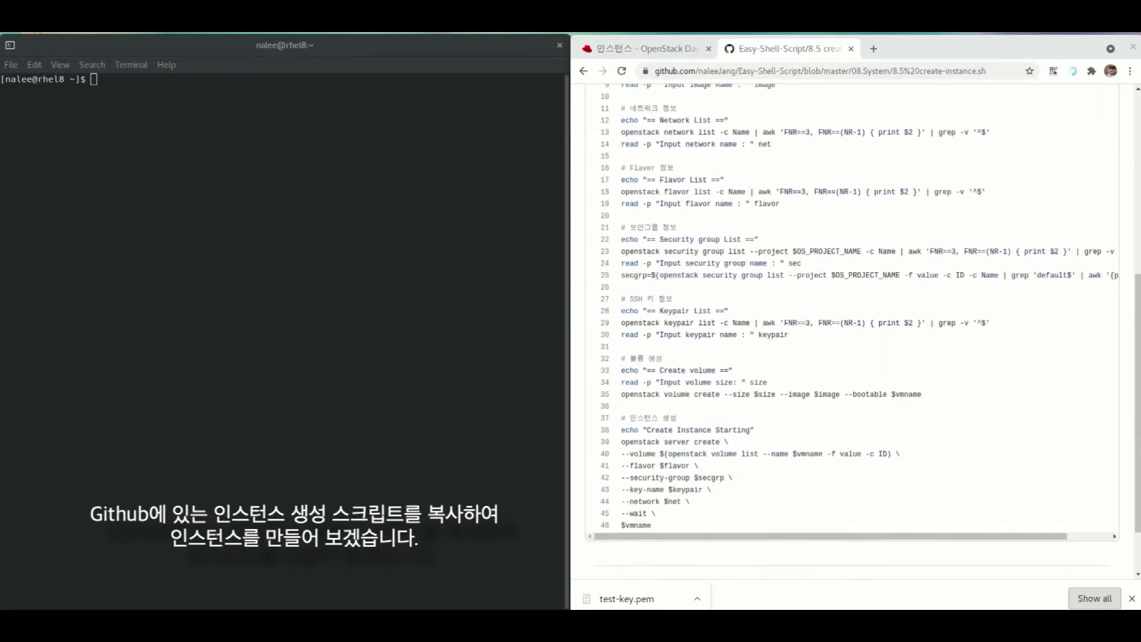
pyautogui.moveTo(654, 524); pyautogui.dragTo(622, 209)
pyautogui.hotkey('ctrl', 'c')
pyautogui.scroll(4, 622, 406)
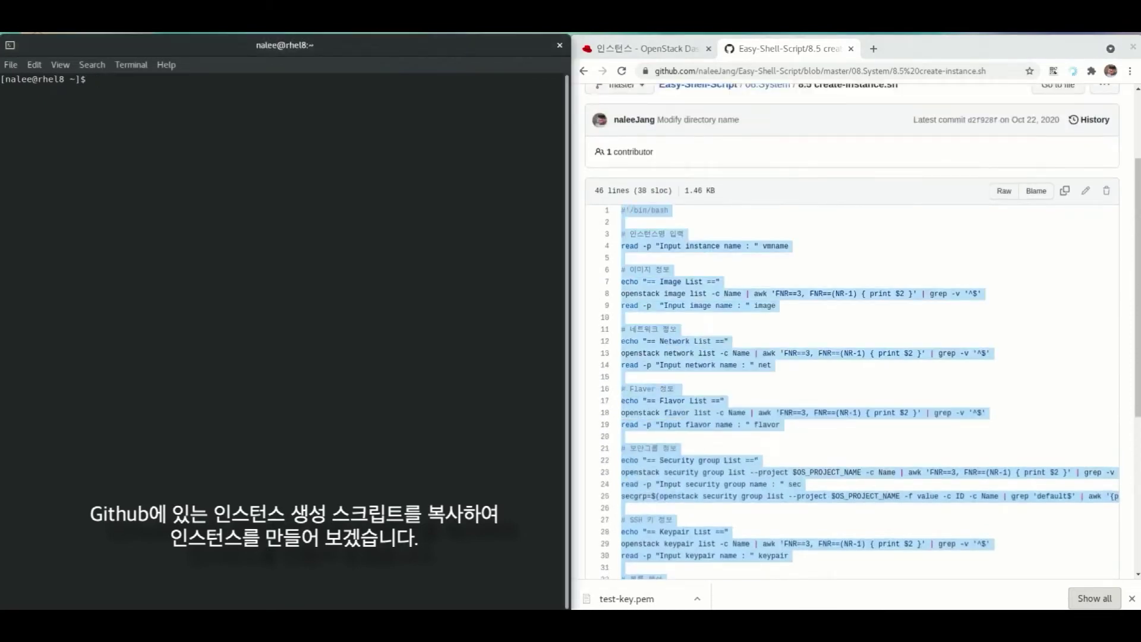
pyautogui.write('ssh')
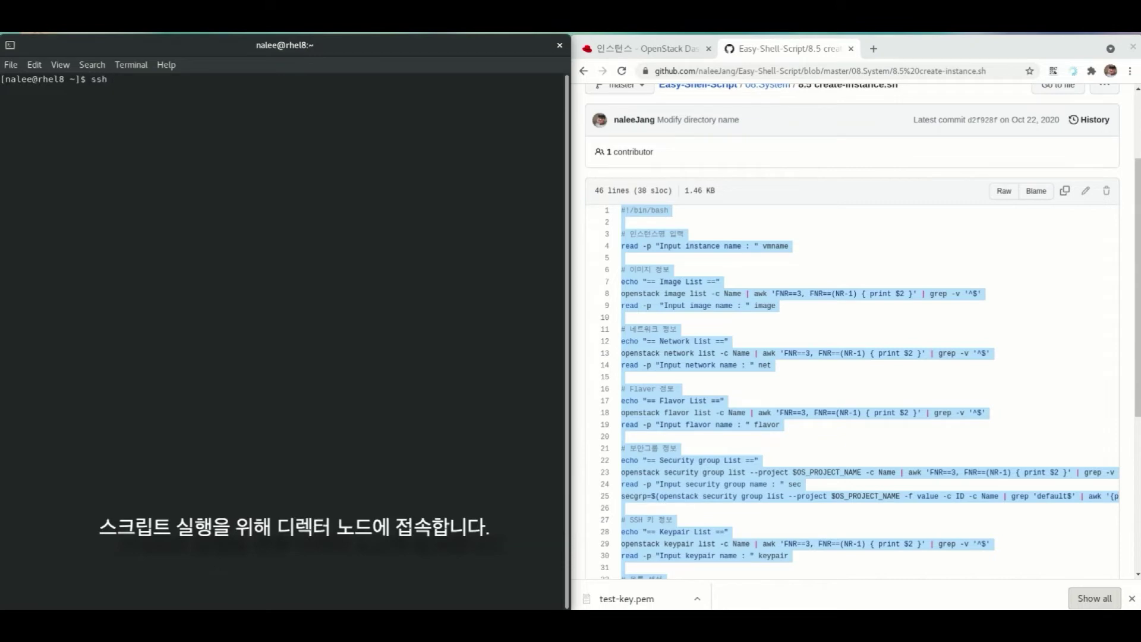
pyautogui.write(' stack@192.168.10.13')
pyautogui.press('Return')
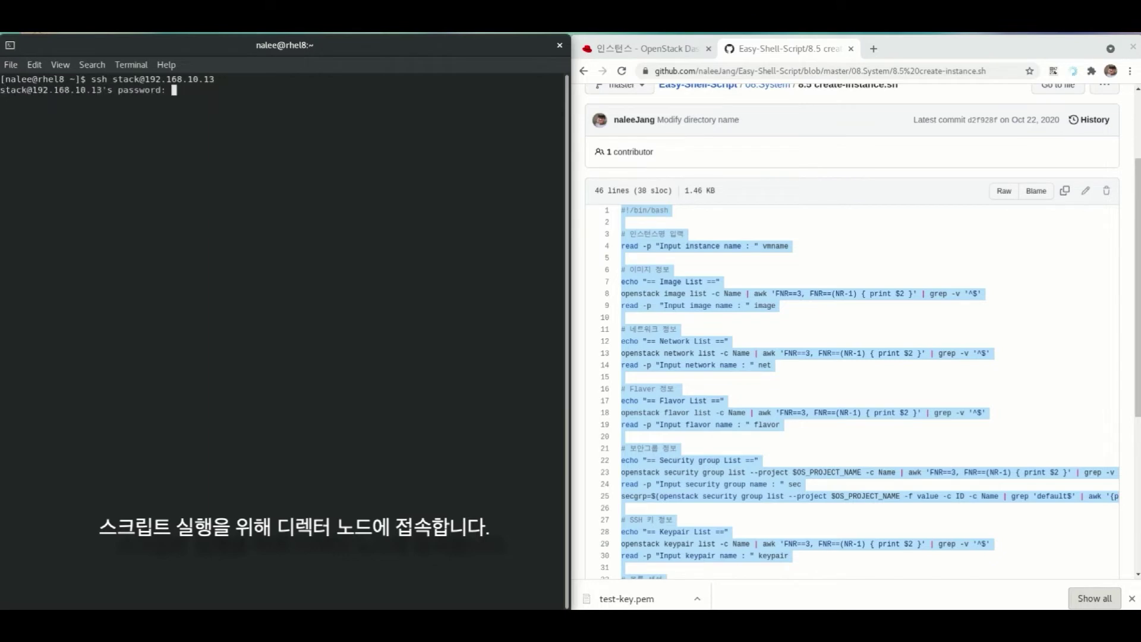
pyautogui.press('Return')
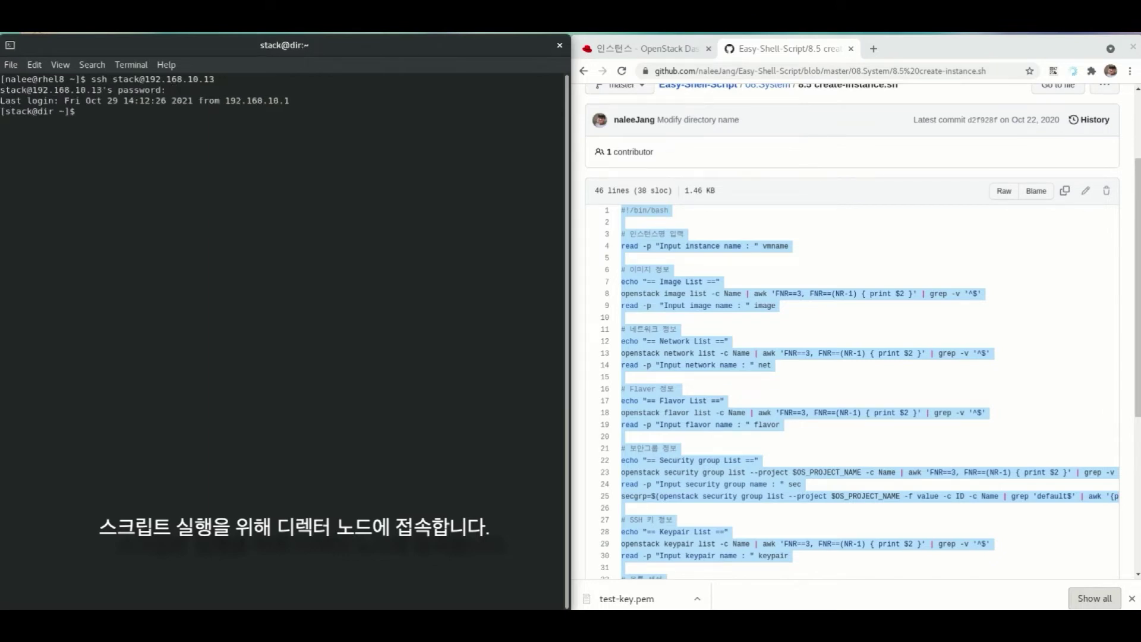
# - Paste the copied script into create-instance.sh in vi and save with :wq
pyautogui.write('vi')
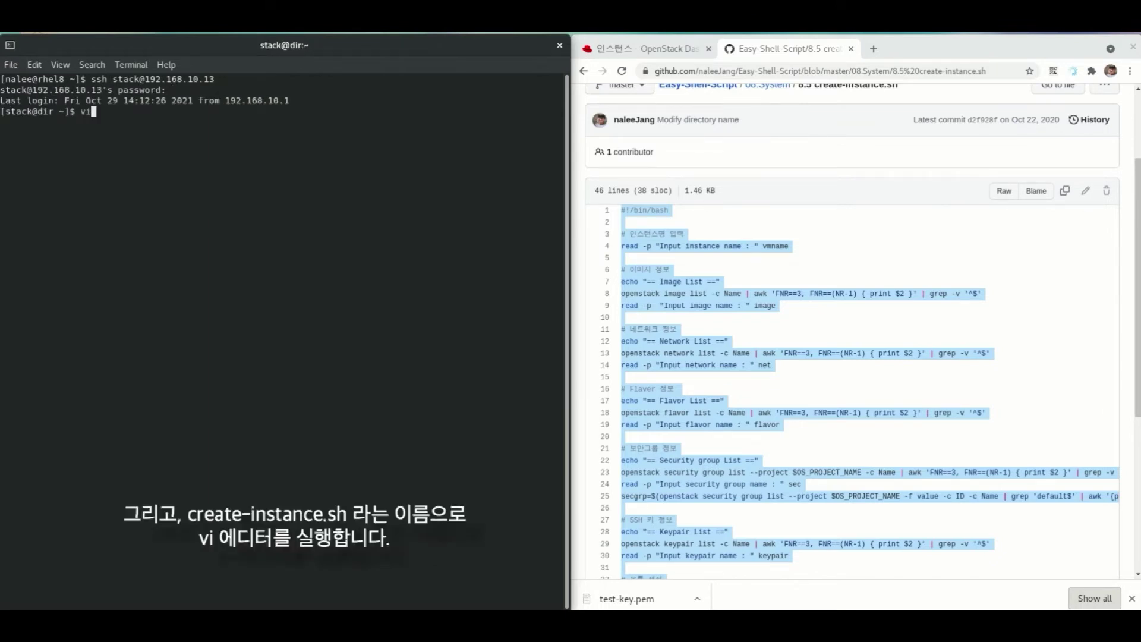
pyautogui.write(' create-instance.sh')
pyautogui.press('Return')
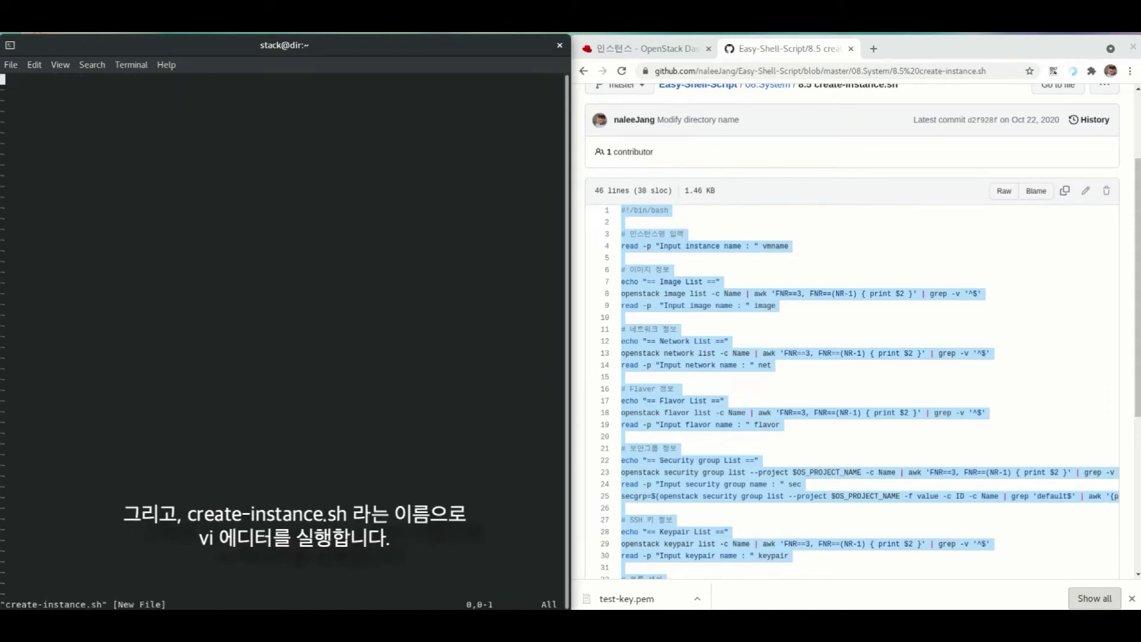
pyautogui.press('i')
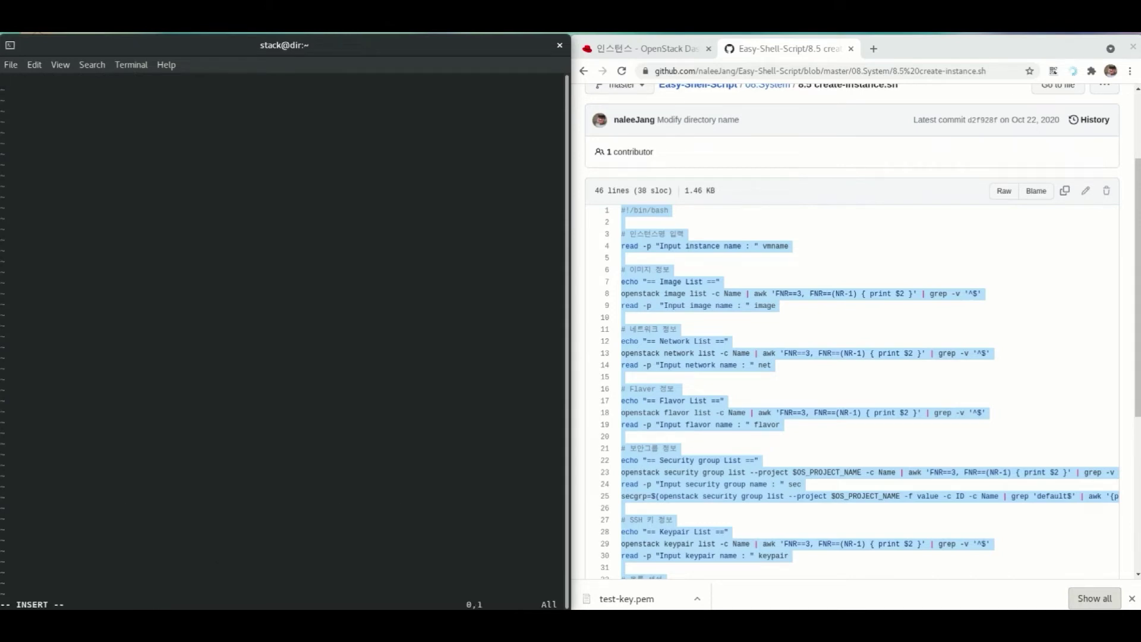
pyautogui.hotkey('ctrl', 'shift', 'v')
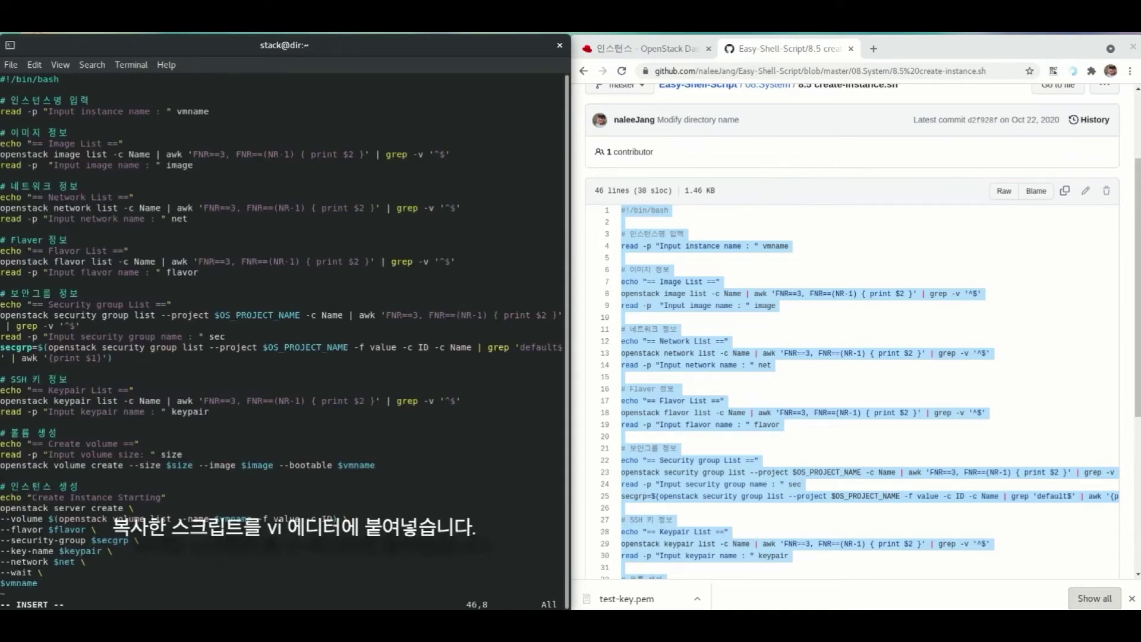
pyautogui.press('Up')
pyautogui.press('Up')
pyautogui.press('Up')
pyautogui.press('Up')
pyautogui.press('Up')
pyautogui.press('Up')
pyautogui.press('Up')
pyautogui.press('Up')
pyautogui.press('Up')
pyautogui.press('Up')
pyautogui.press('Up')
pyautogui.press('Up')
pyautogui.press('Up')
pyautogui.press('Up')
pyautogui.press('Up')
pyautogui.press('Up')
pyautogui.press('Up')
pyautogui.press('Up')
pyautogui.press('Up')
pyautogui.press('Up')
pyautogui.press('Up')
pyautogui.press('Up')
pyautogui.press('Up')
pyautogui.press('Escape')
pyautogui.write(':wq')
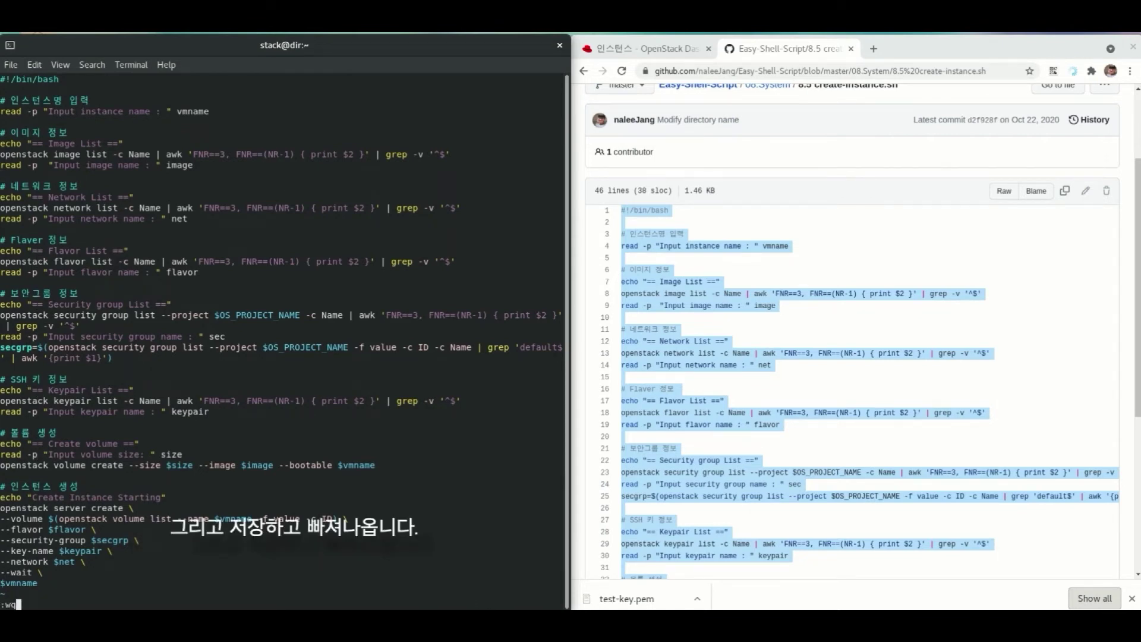
pyautogui.press('Return')
# - Source overcloudrc and run sh create-instance.sh
pyautogui.write('so')
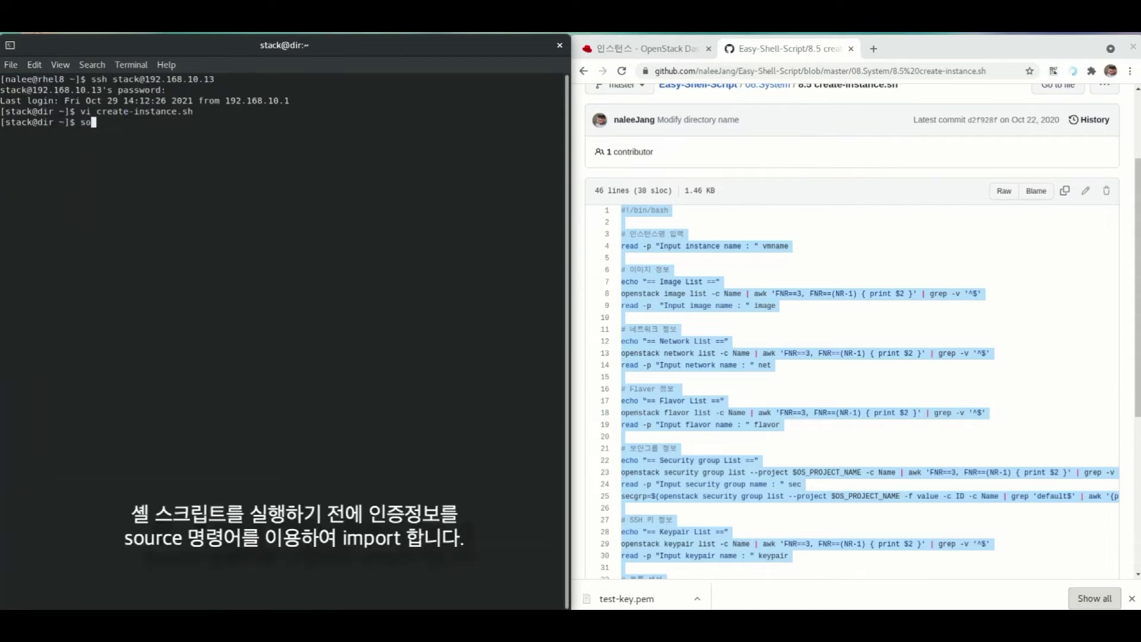
pyautogui.write('urce overcloudrc')
pyautogui.press('Return')
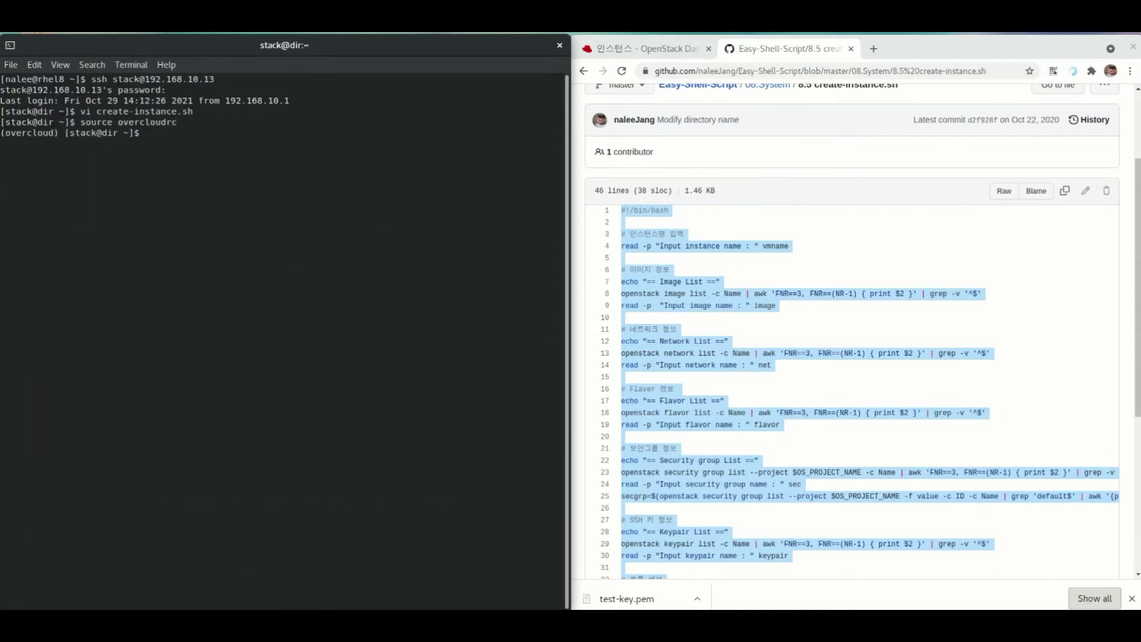
pyautogui.write('sh cr')
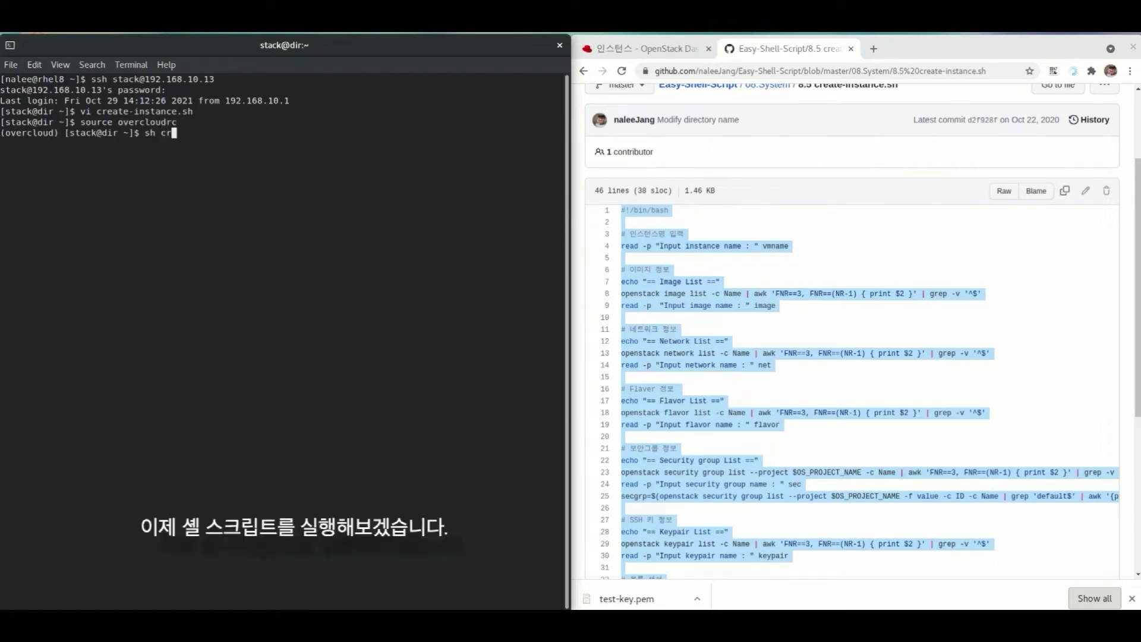
pyautogui.press('Tab')
pyautogui.press('Return')
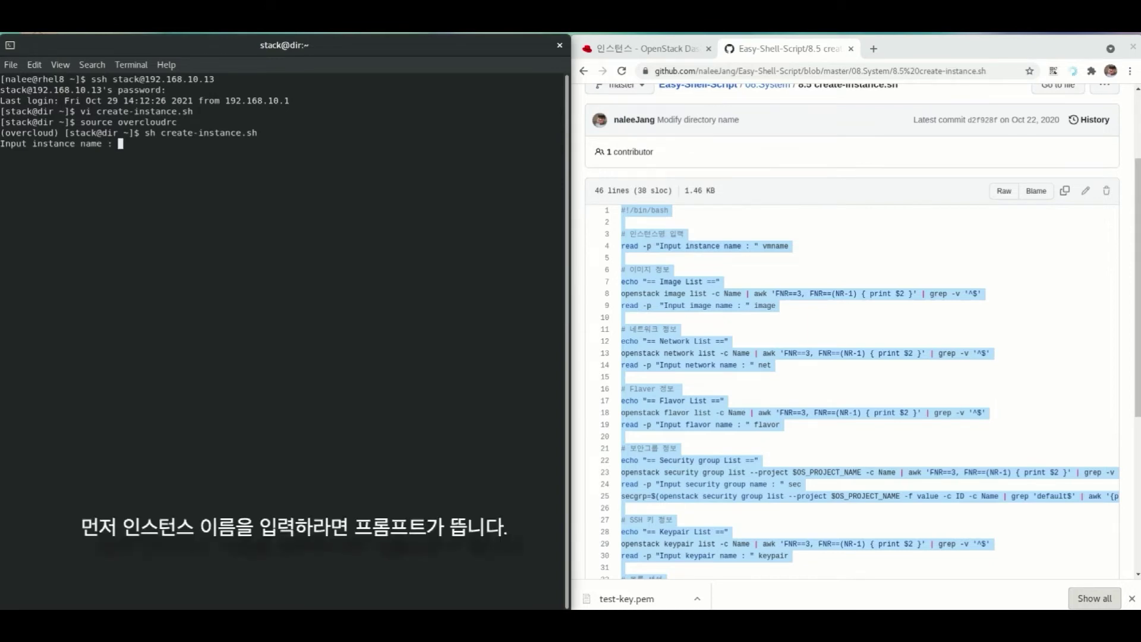
# - Enter demo-vm as the instance name and cirros-0.5.2 as the image
pyautogui.write('demo-vm')
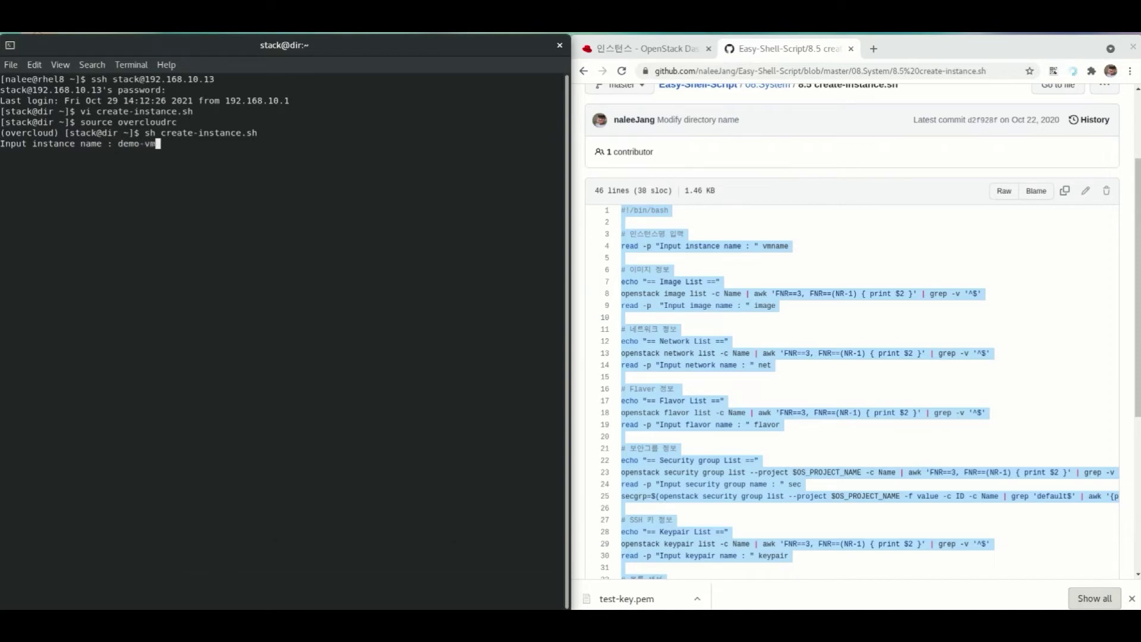
pyautogui.press('Return')
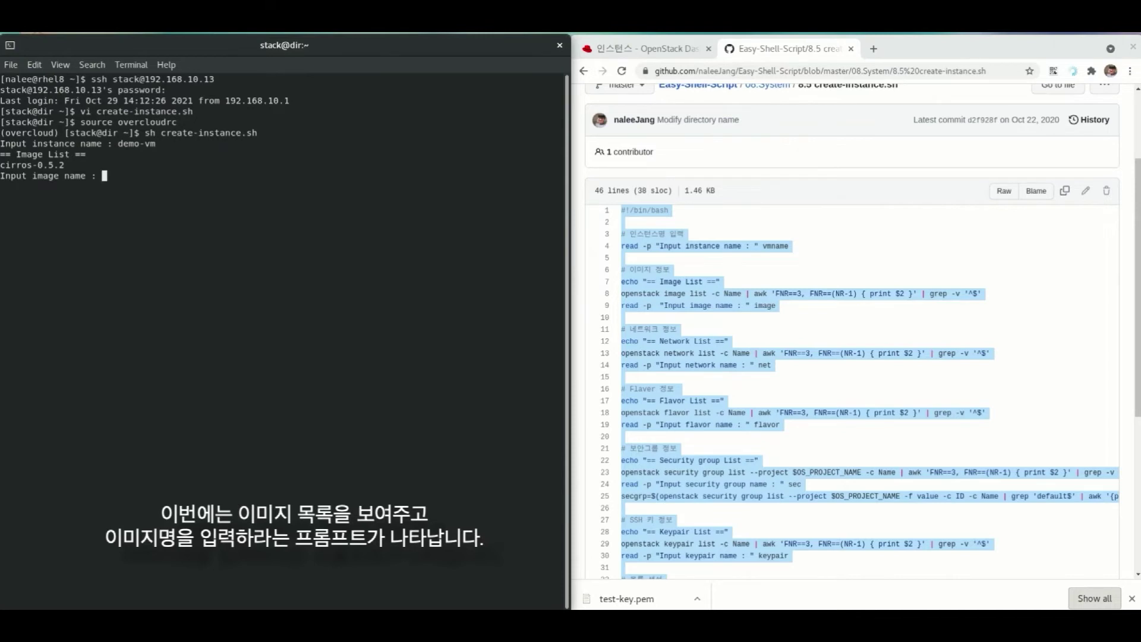
pyautogui.hotkey('alt', 'Tab')
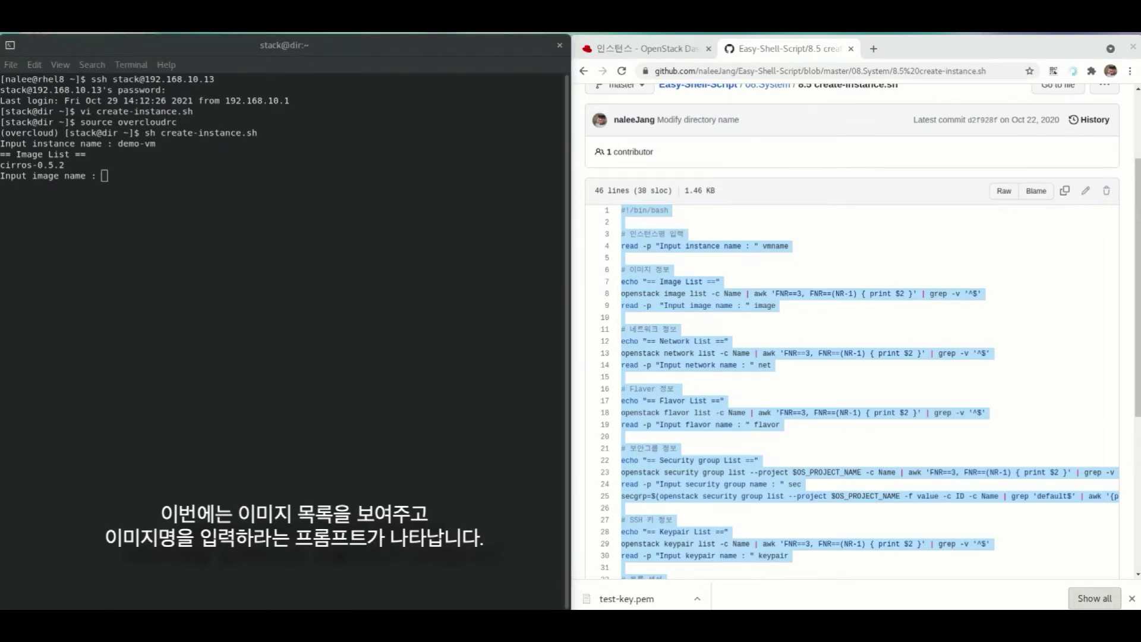
pyautogui.hotkey('alt', 'Tab')
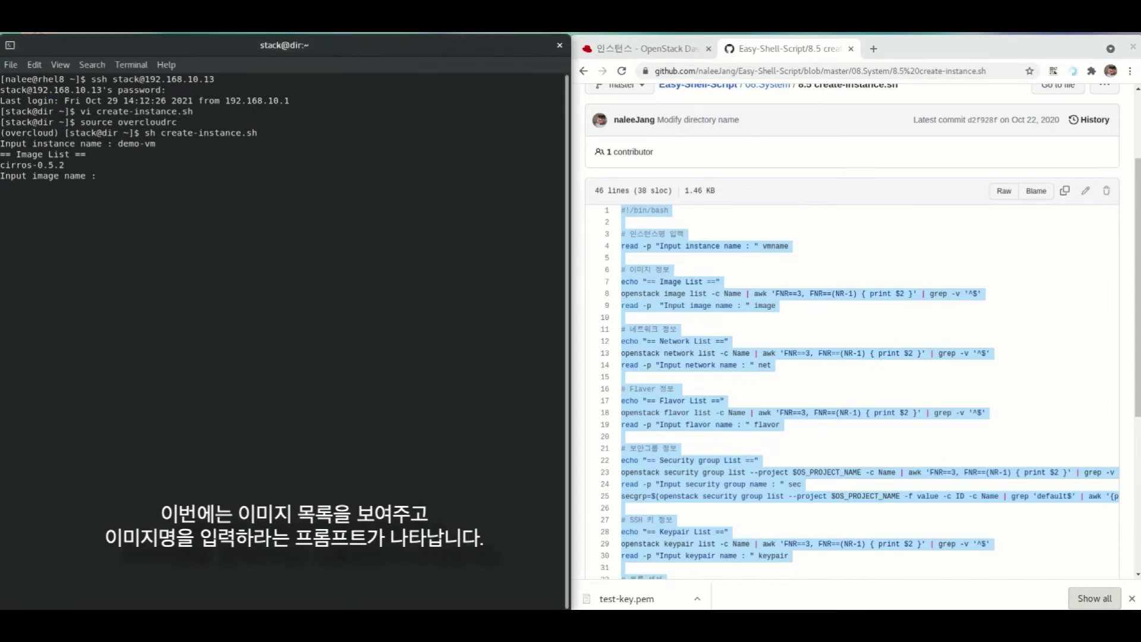
pyautogui.write('cirros-0.5.2')
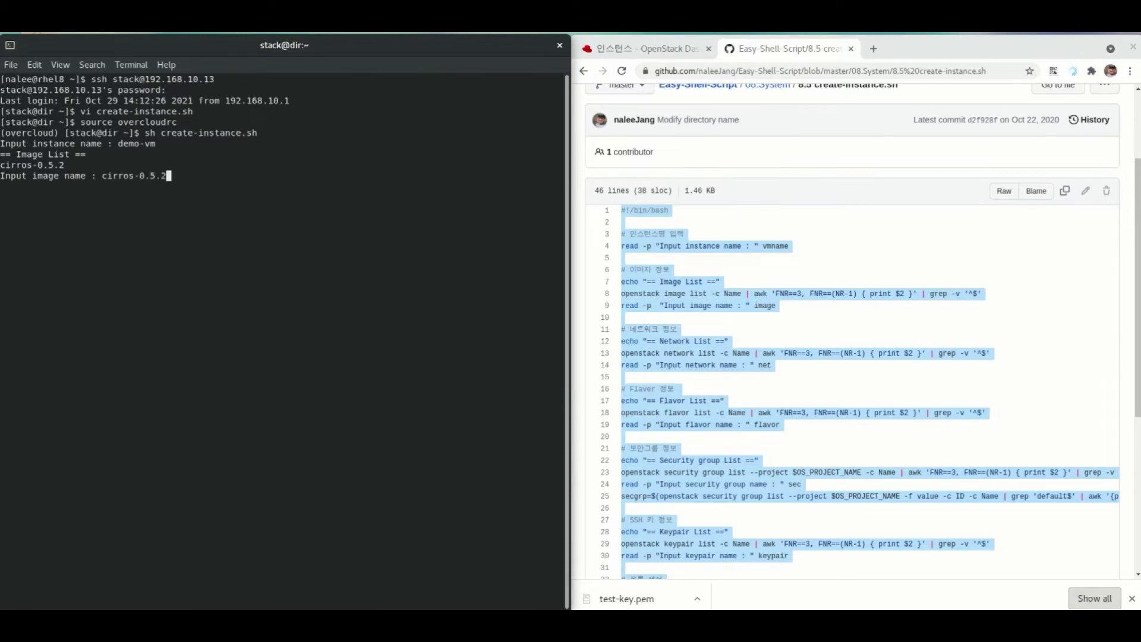